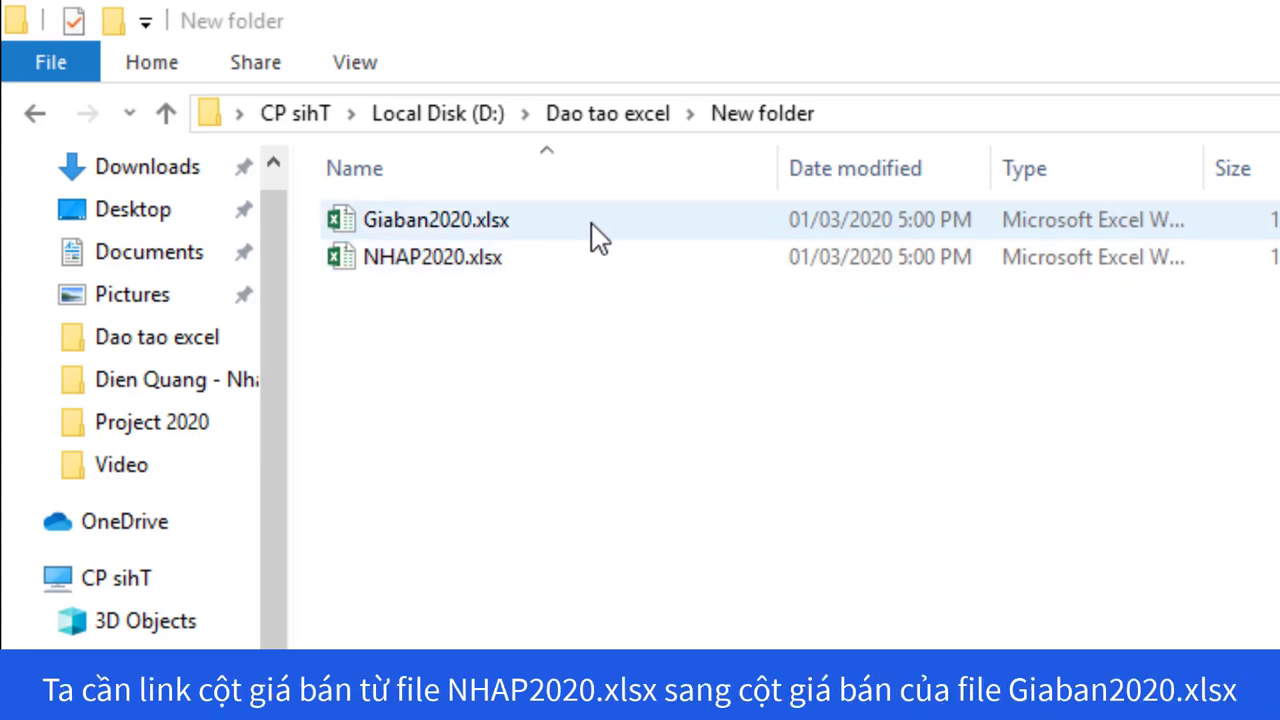
Select the NHAP2020.xlsx workbook in D:\Dao tao excel\New folder
left_click(549, 257)
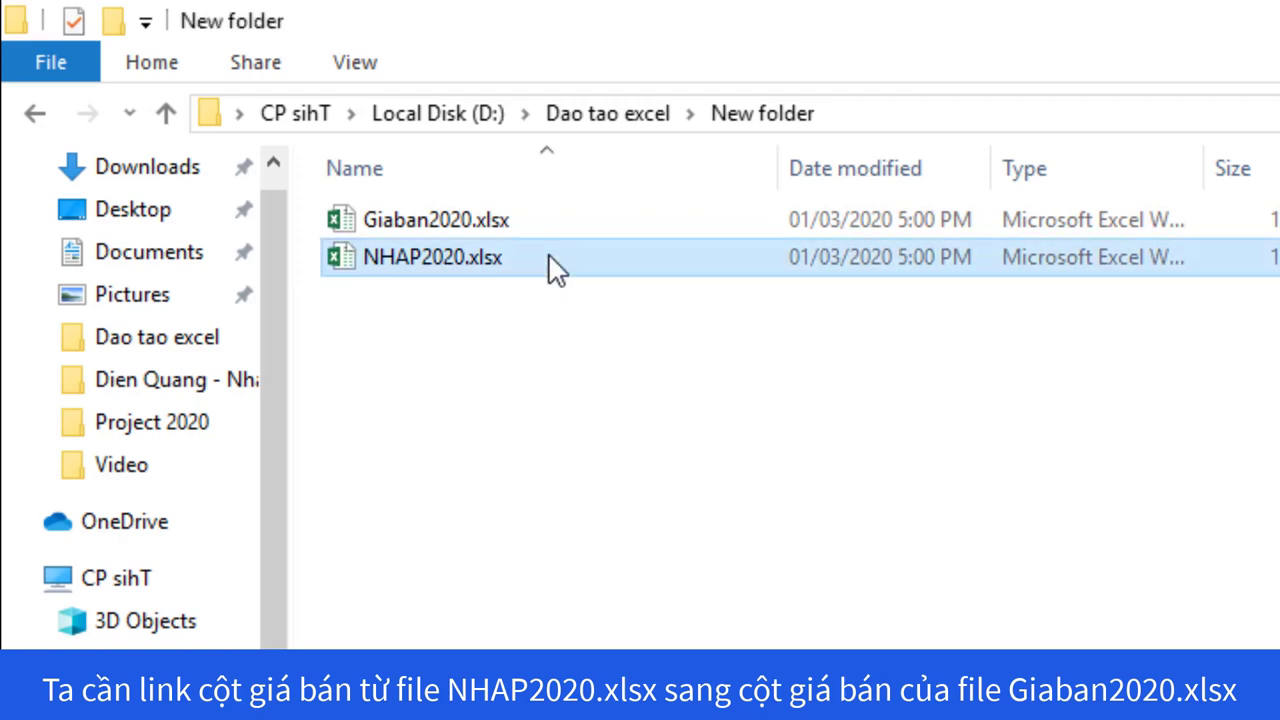
left_click(555, 270)
left_click(571, 331)
left_click(575, 268)
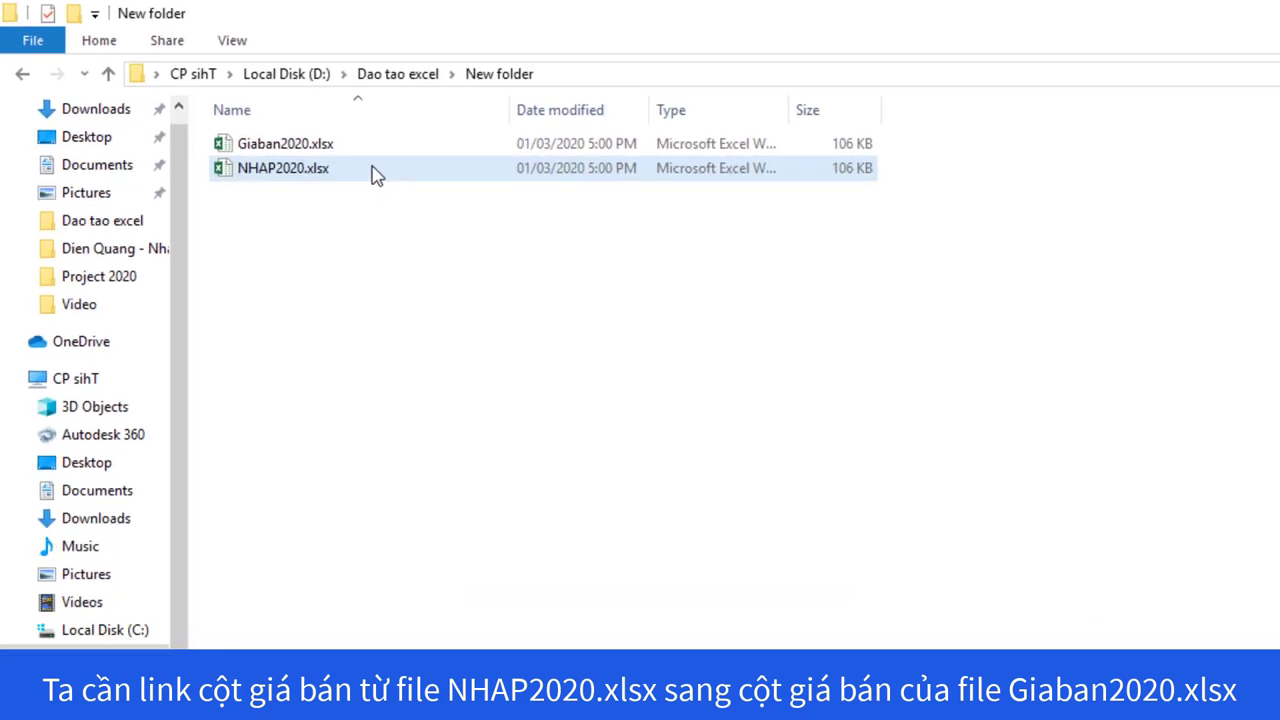
Open NHAP2020.xlsx, dismiss the activation notice, and select the Giá vốn F4:F13 and Giá bán E4:E13 prices
double_click(303, 140)
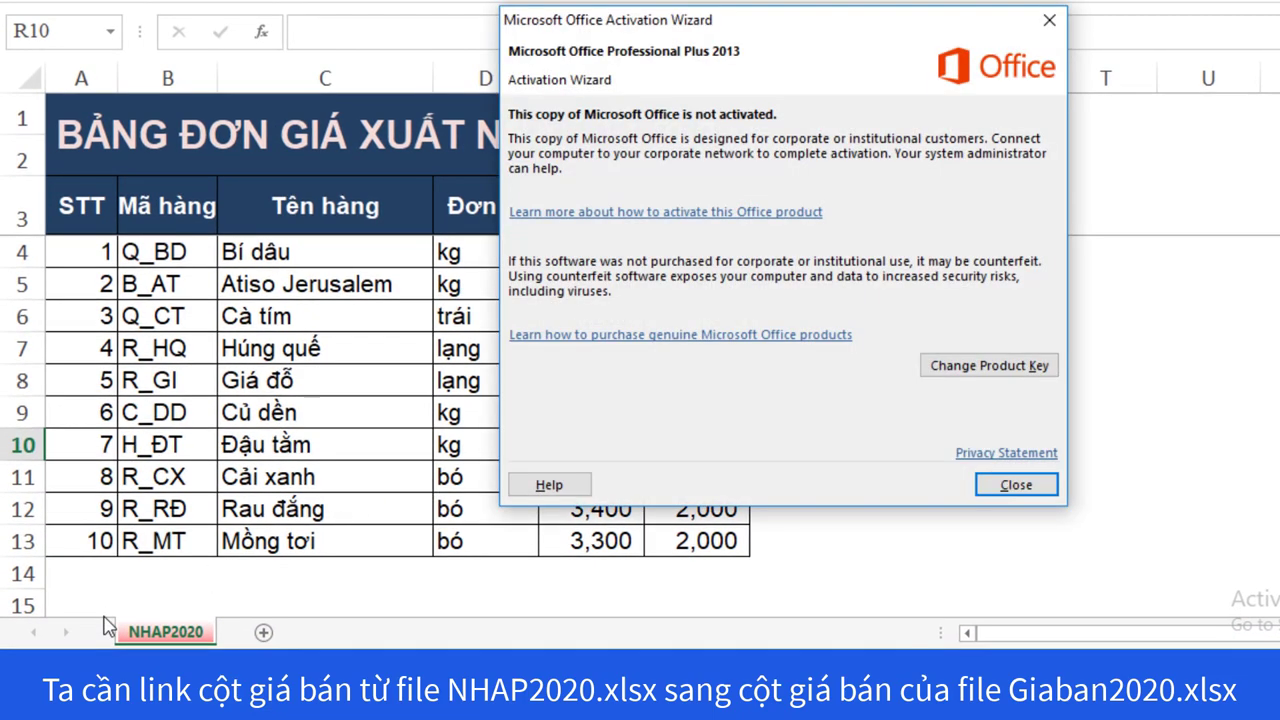
left_click(1012, 483)
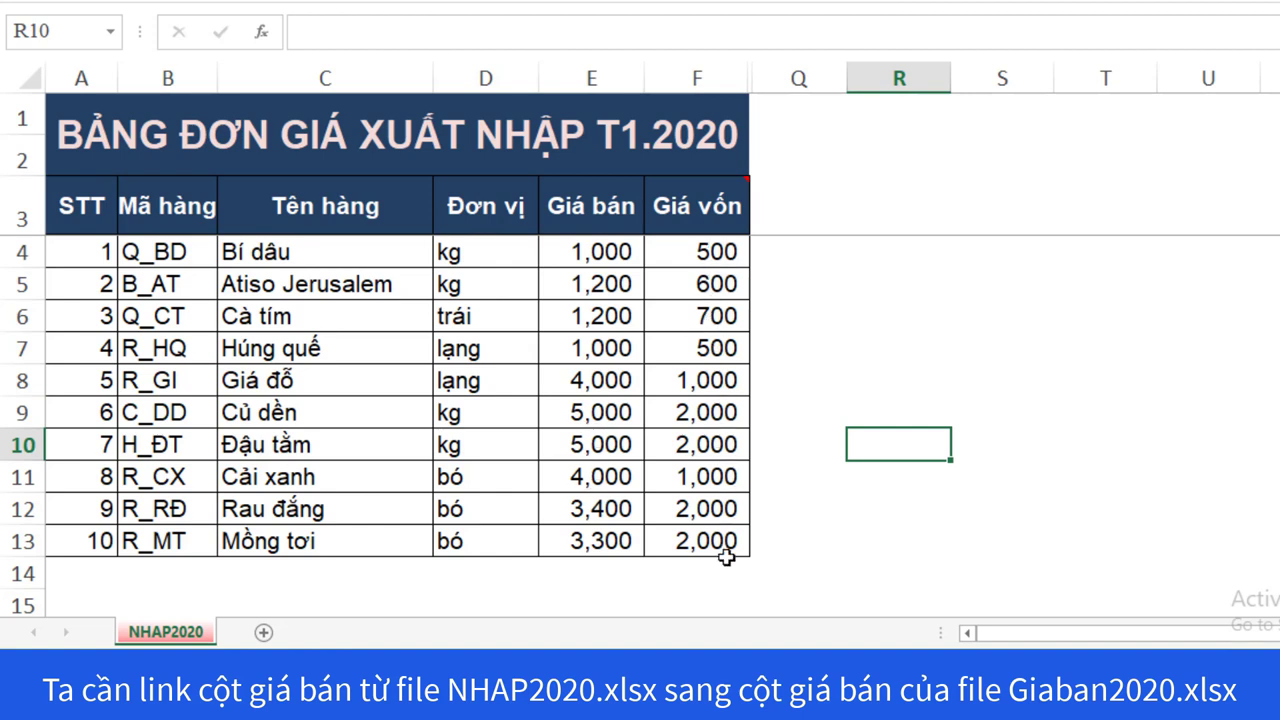
left_click(613, 248)
left_click(722, 249)
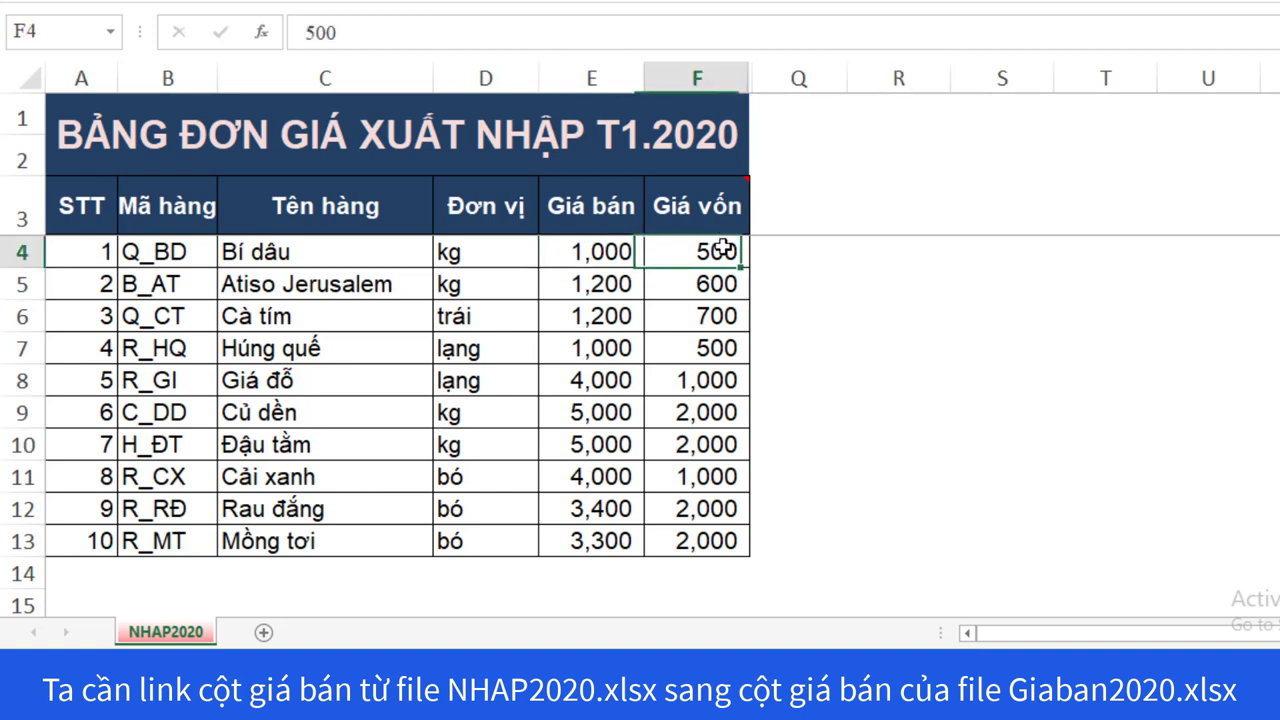
left_click_drag(710, 253, 714, 538)
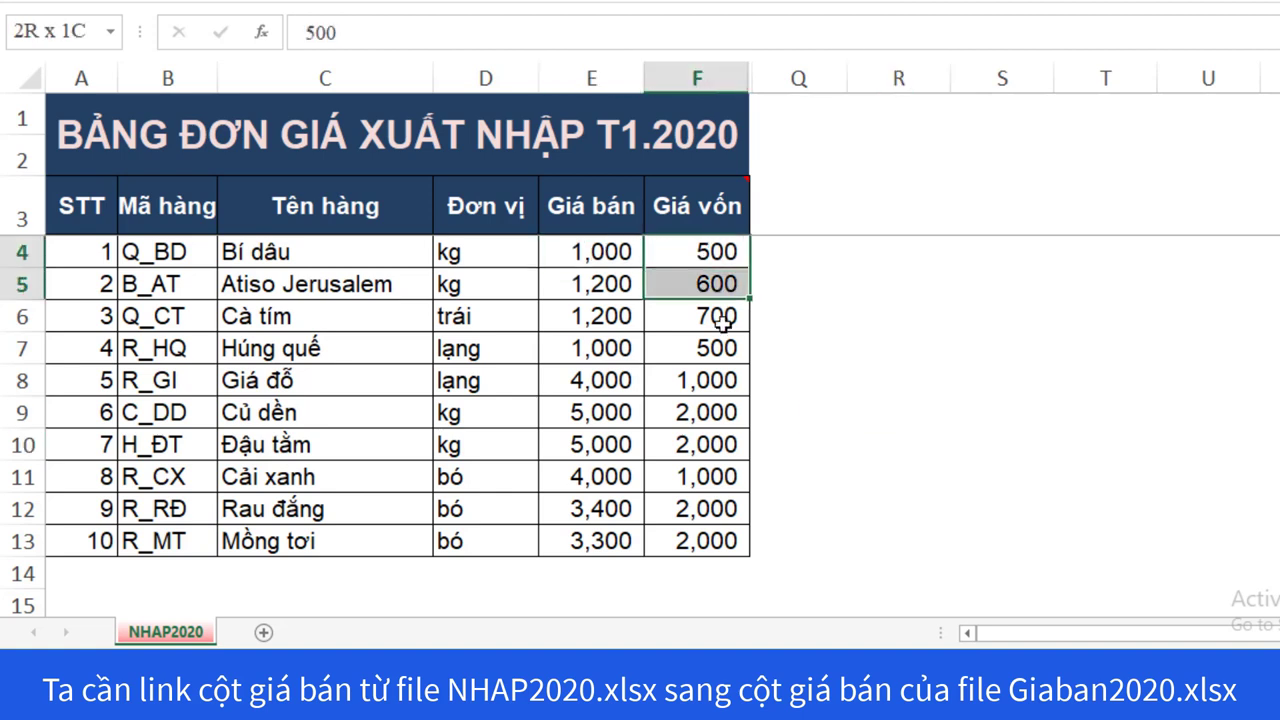
left_click_drag(627, 257, 613, 540)
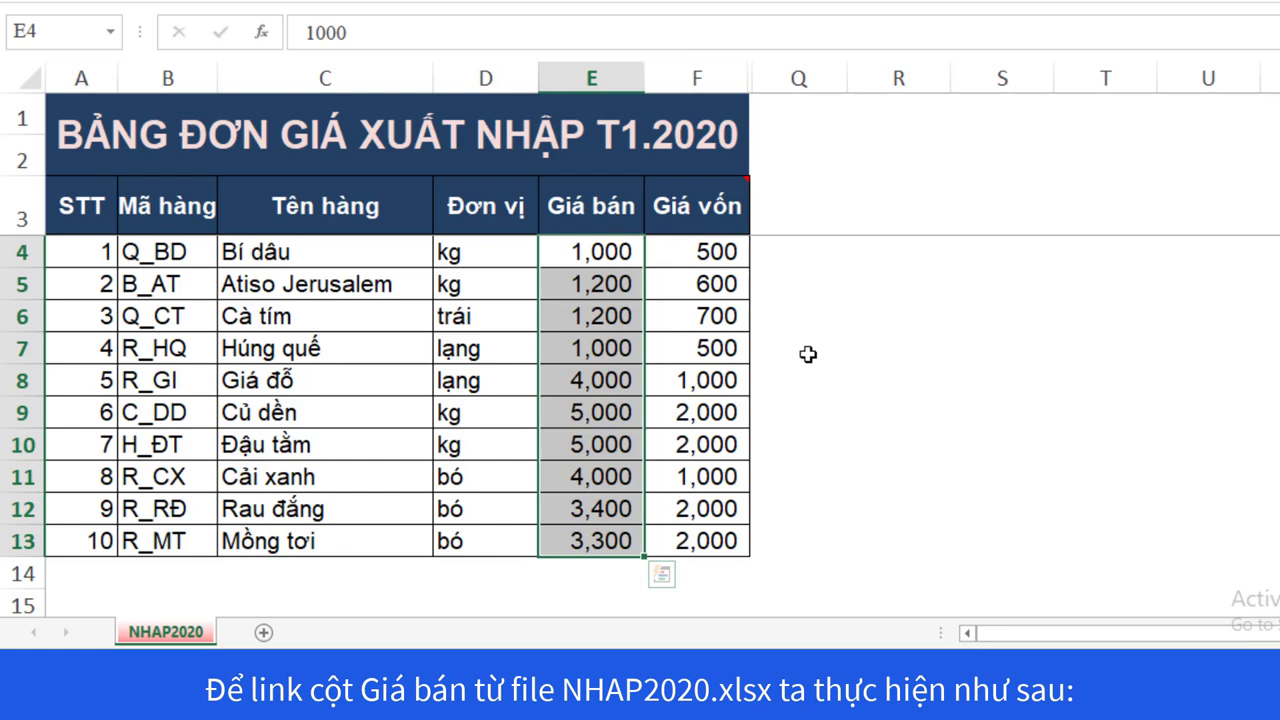
Open Giaban2020.xlsx from the New folder in File Explorer
left_click(826, 354)
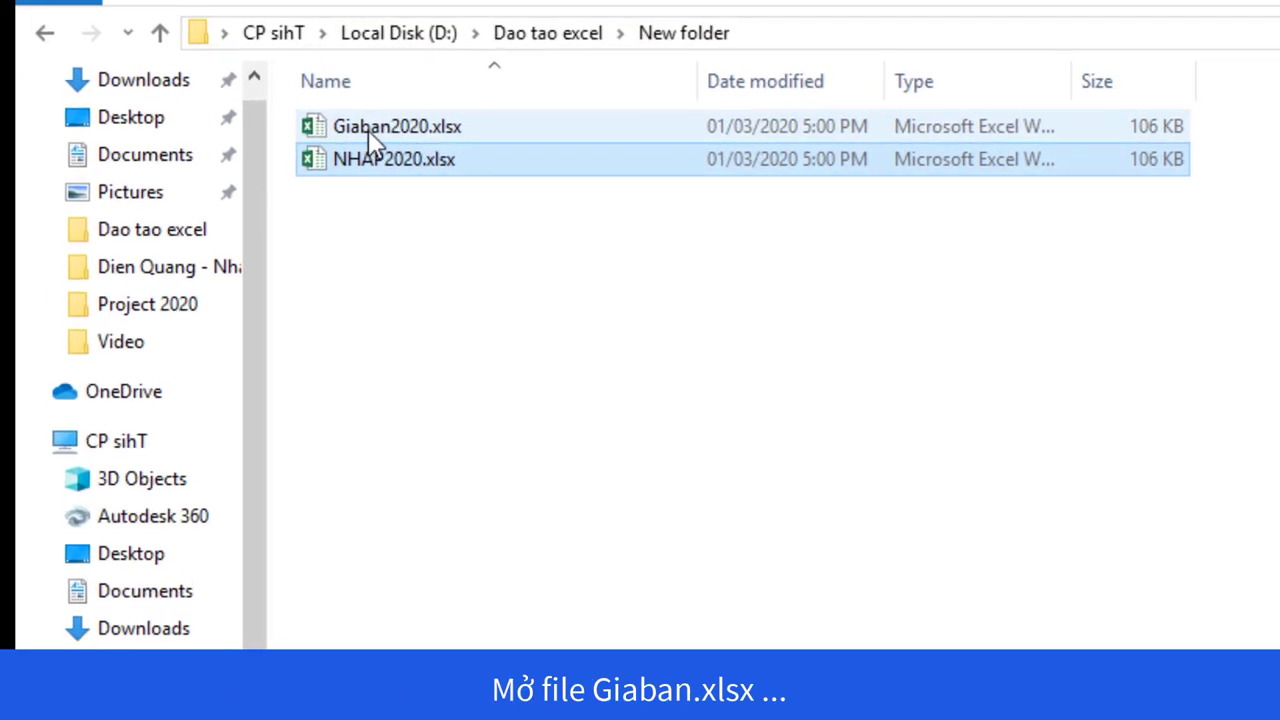
left_click(543, 280)
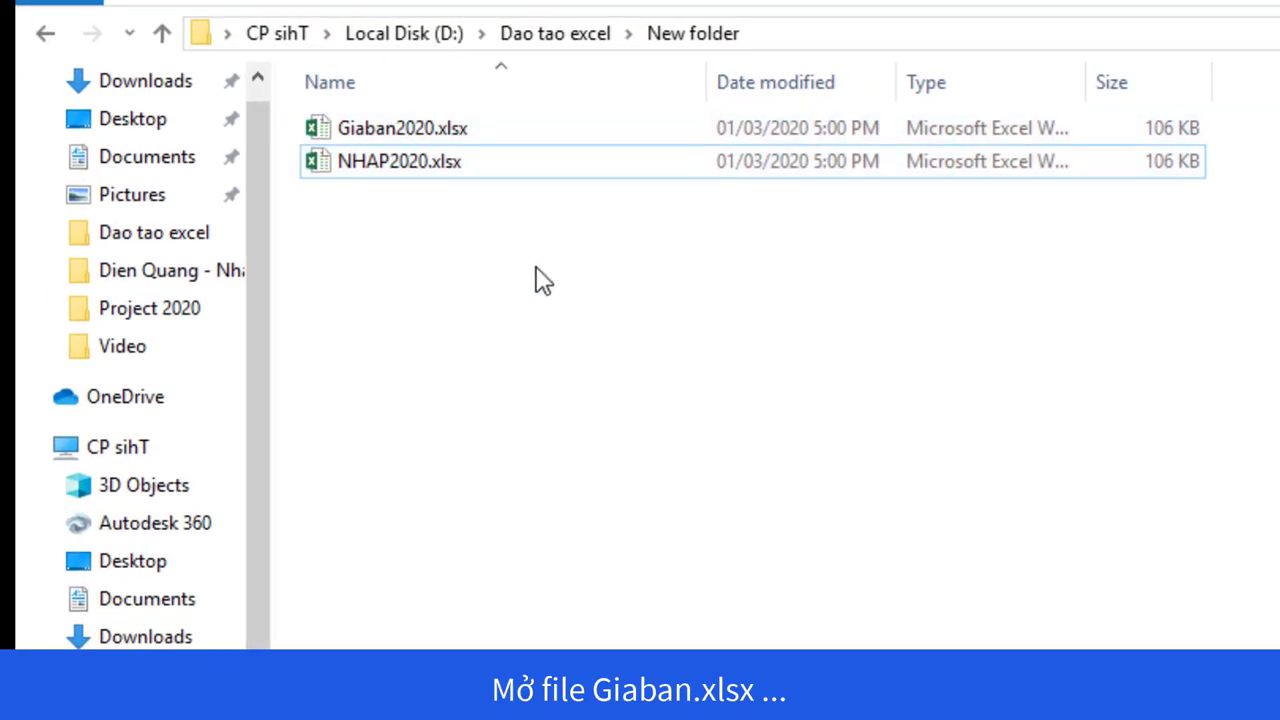
left_click(505, 130)
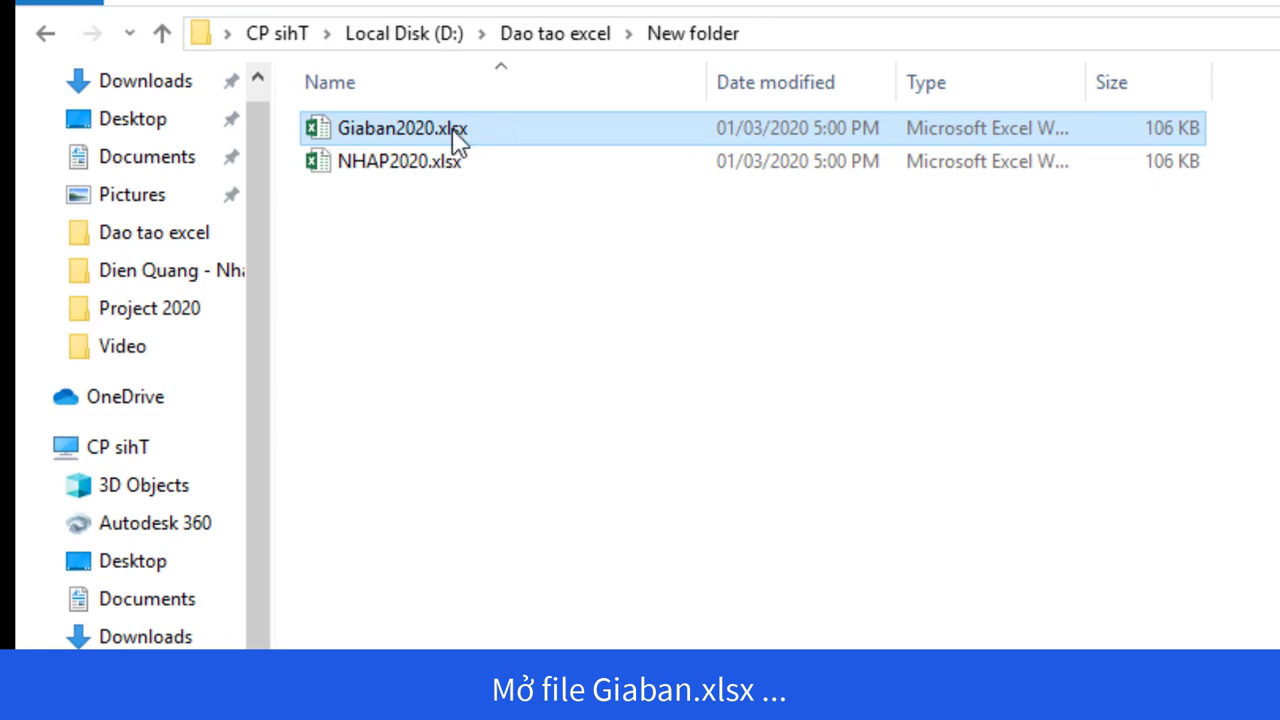
double_click(515, 140)
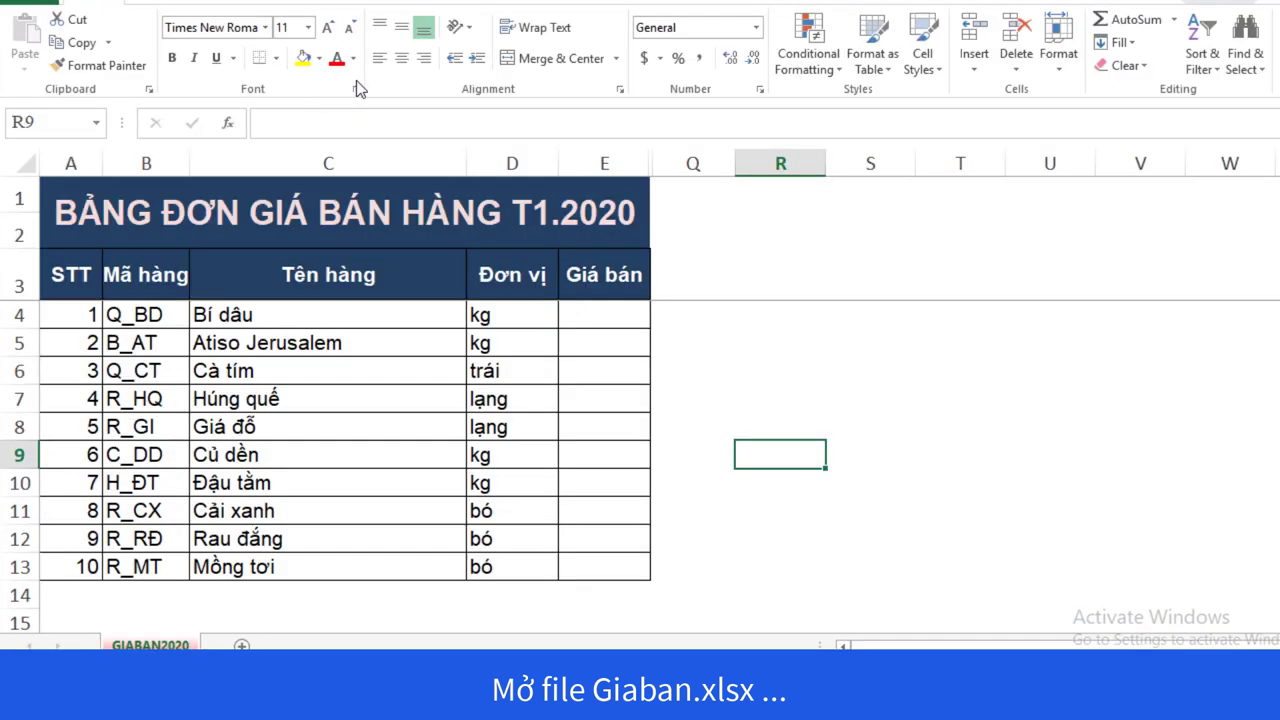
Link Giaban2020's E4 to NHAP2020's E4 with =[NHAP2020.xlsx]NHAP2020!$E$4, showing 1,000
left_click(604, 314)
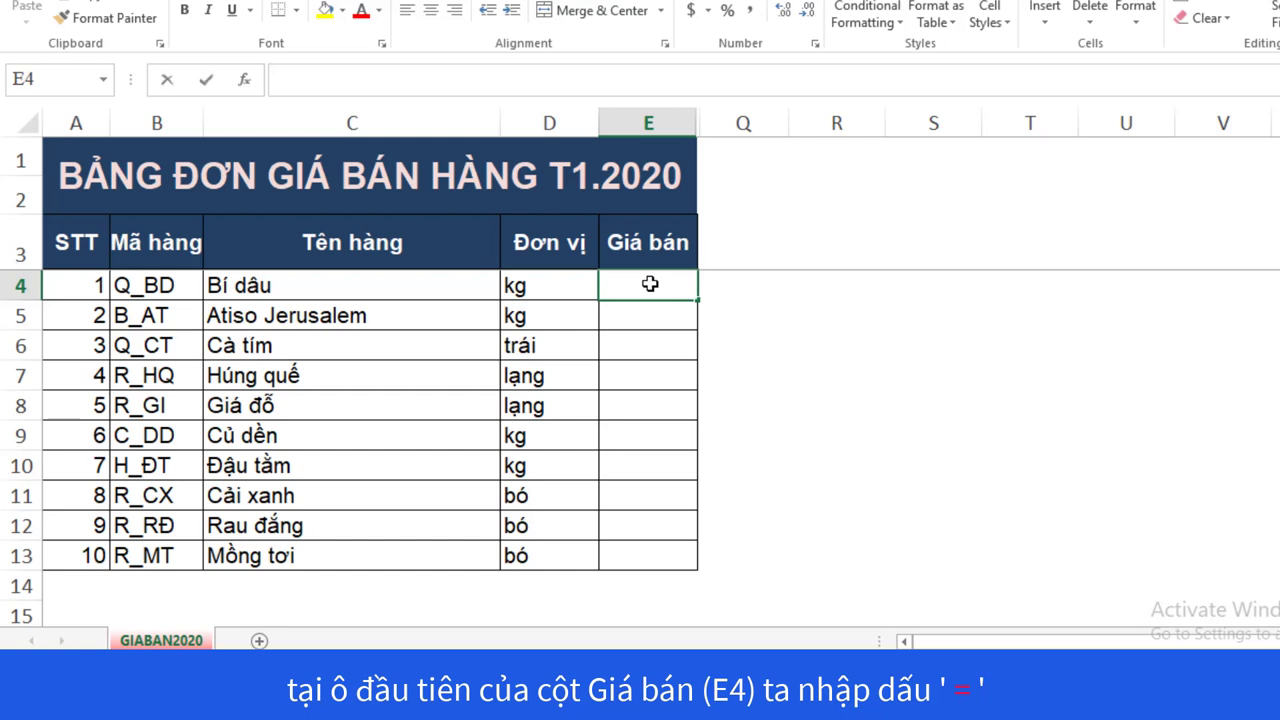
type("=")
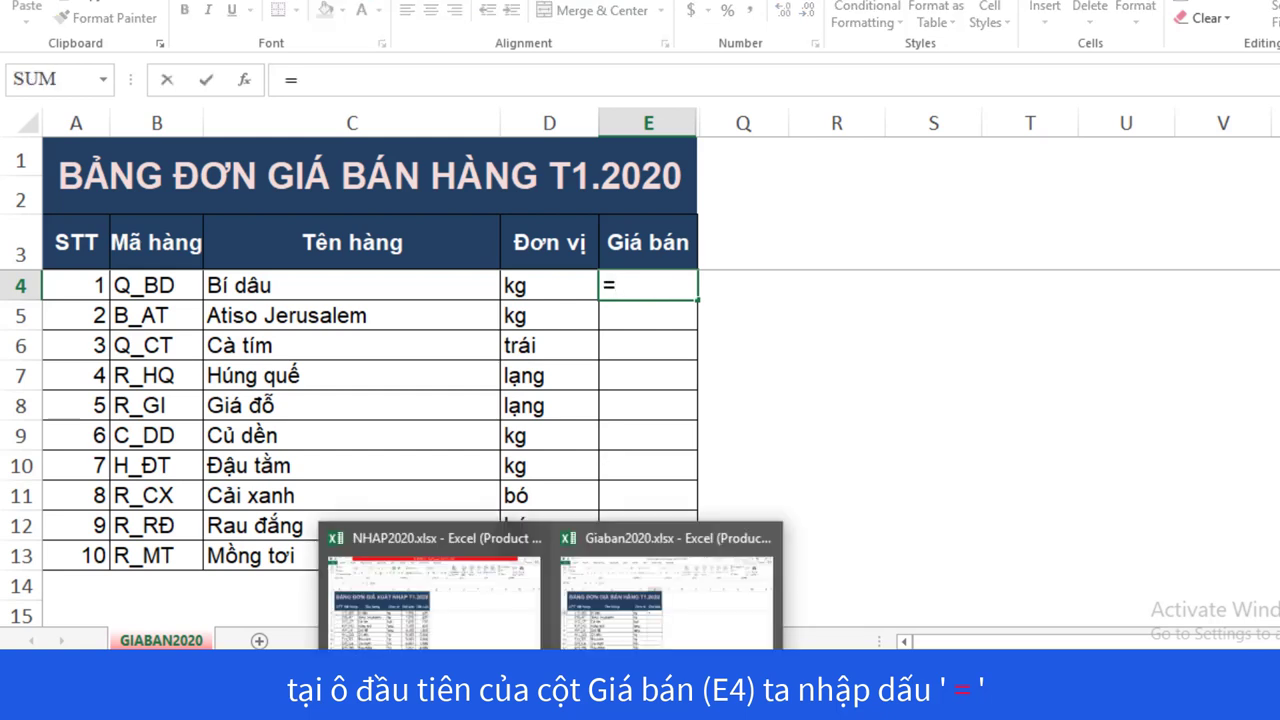
left_click(436, 585)
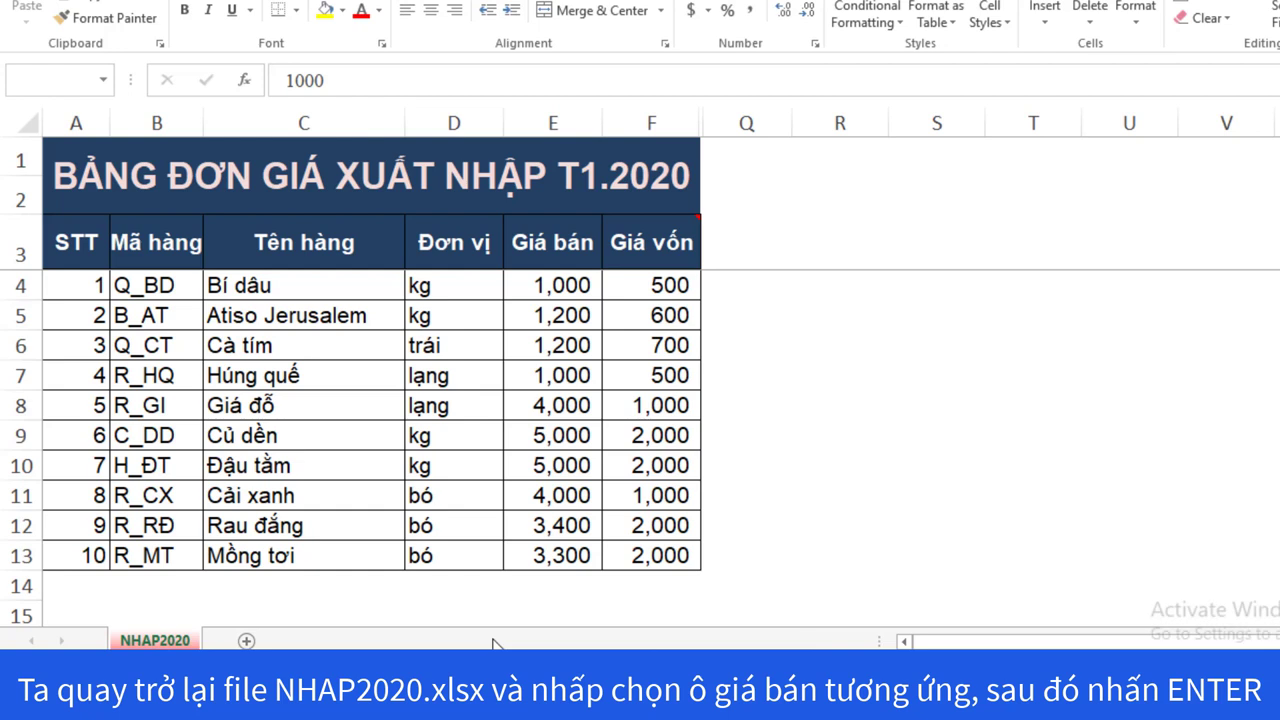
left_click(547, 287)
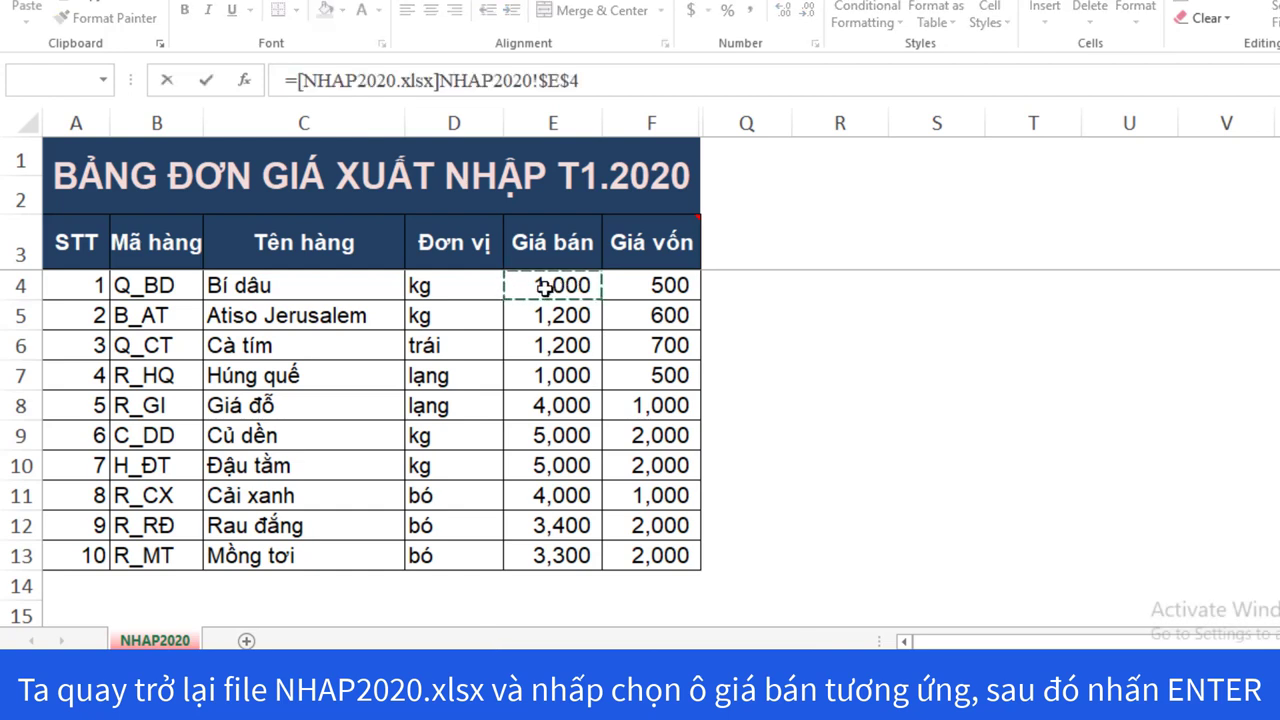
key("Return")
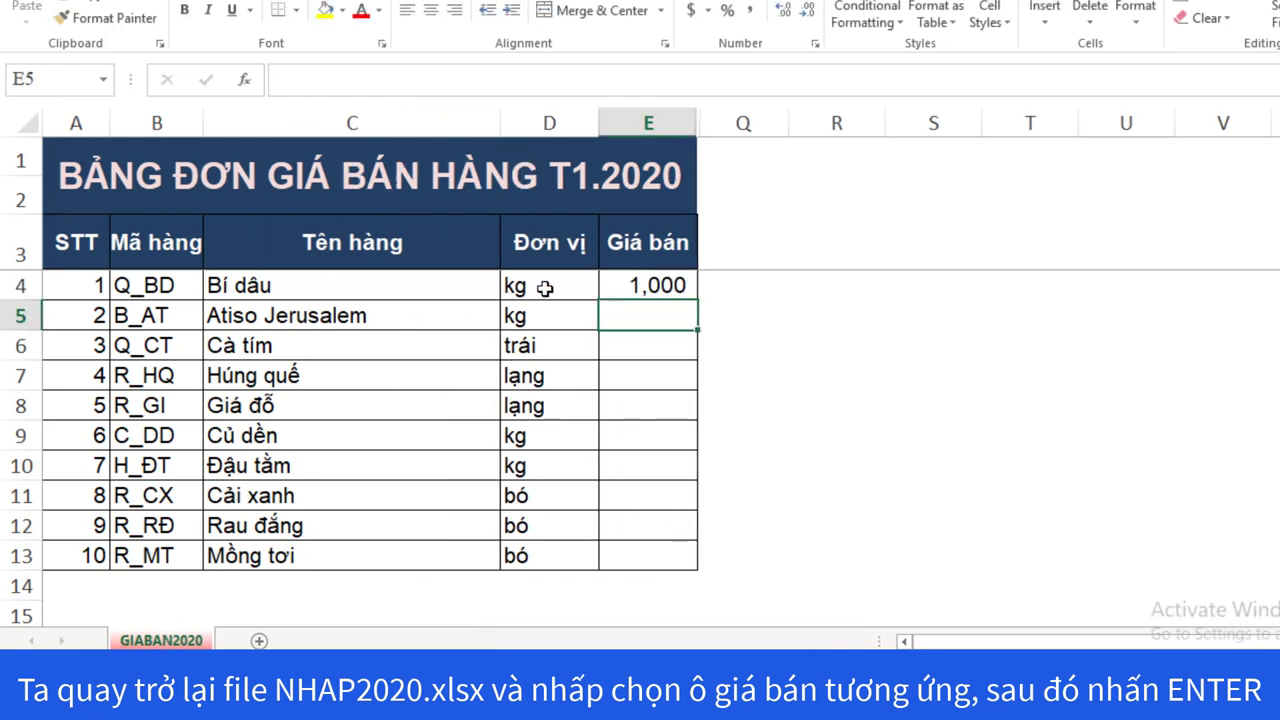
left_click(625, 289)
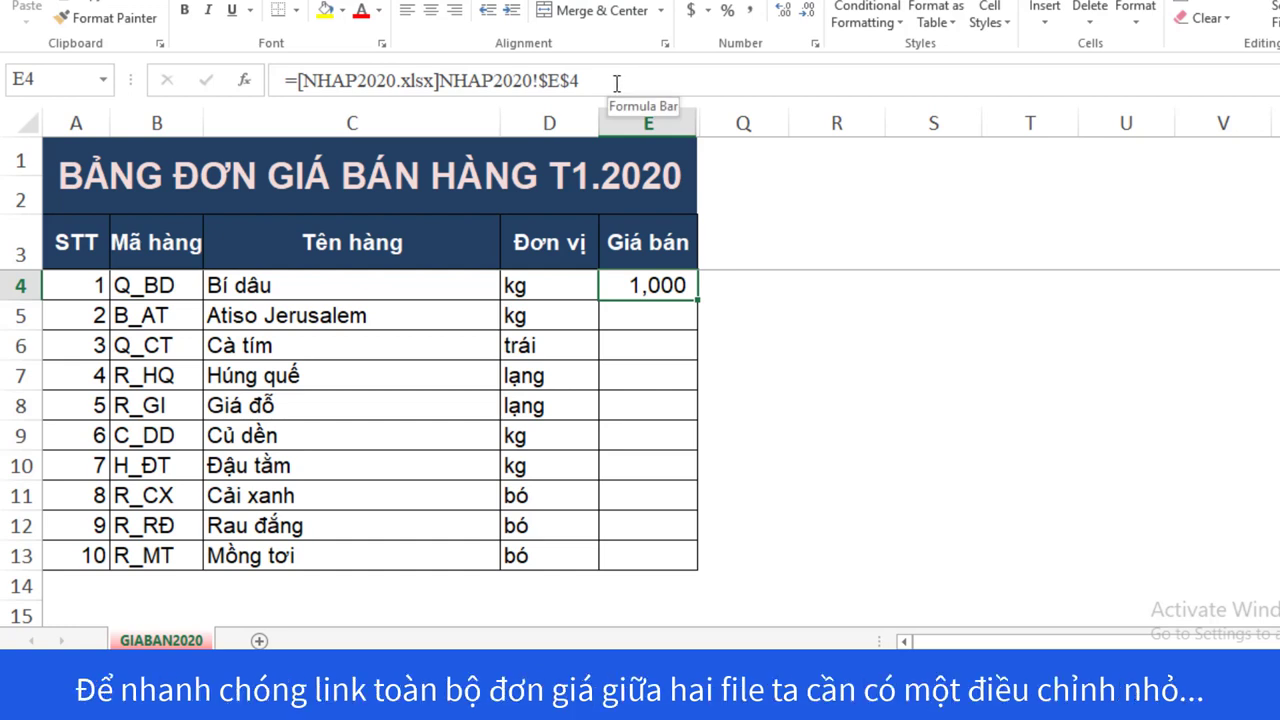
Remove both $ signs so E4's formula reads =[NHAP2020.xlsx]NHAP2020!E4
left_click(285, 83)
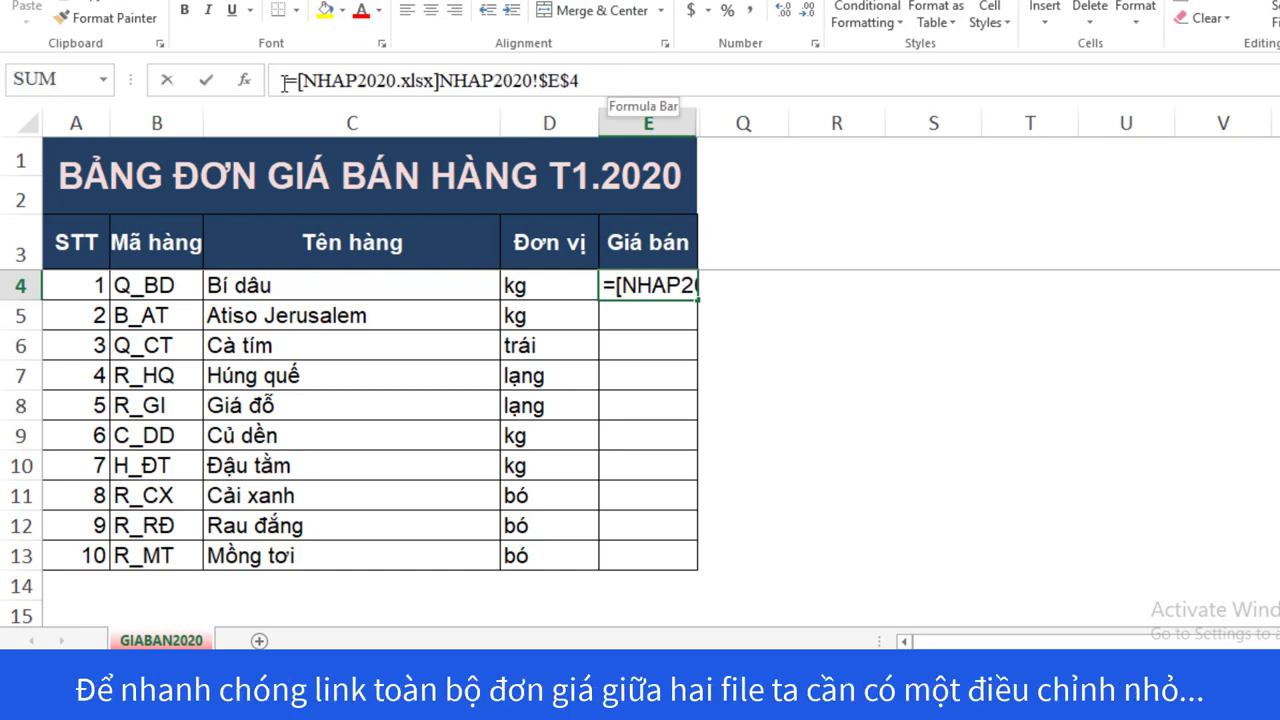
left_click_drag(285, 83, 580, 83)
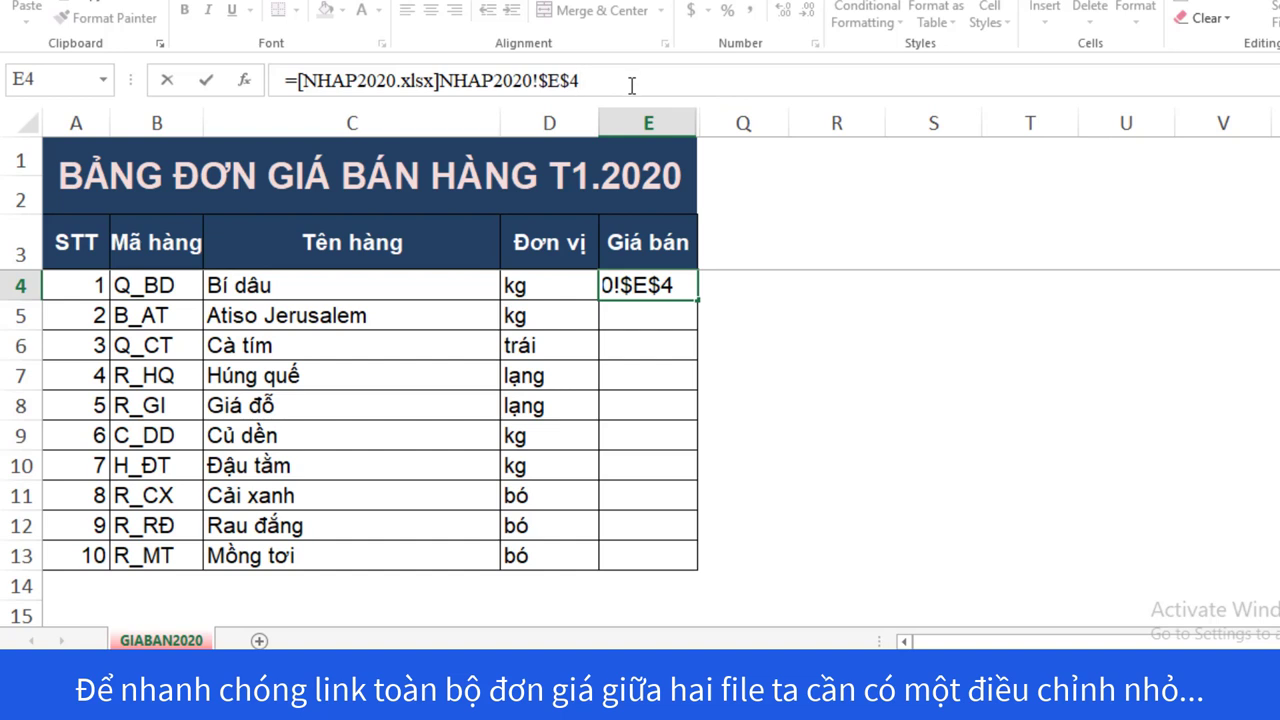
key("Escape")
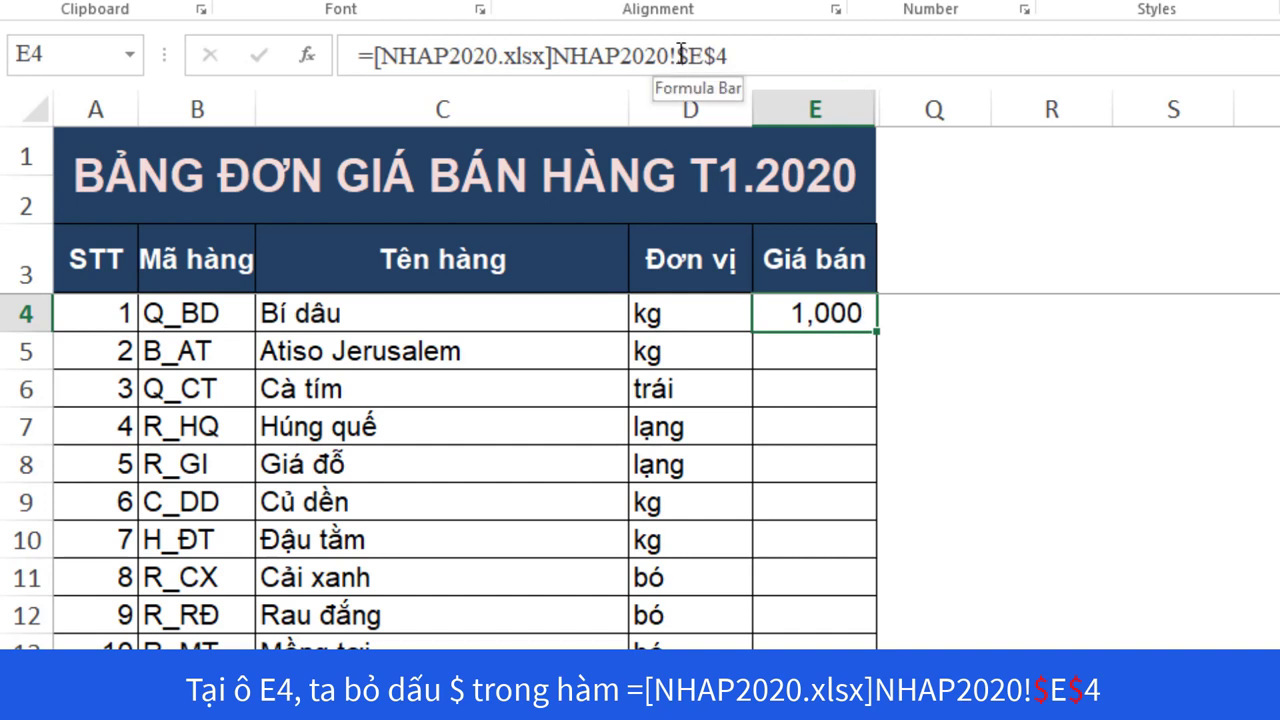
left_click_drag(676, 56, 729, 56)
left_click(731, 58)
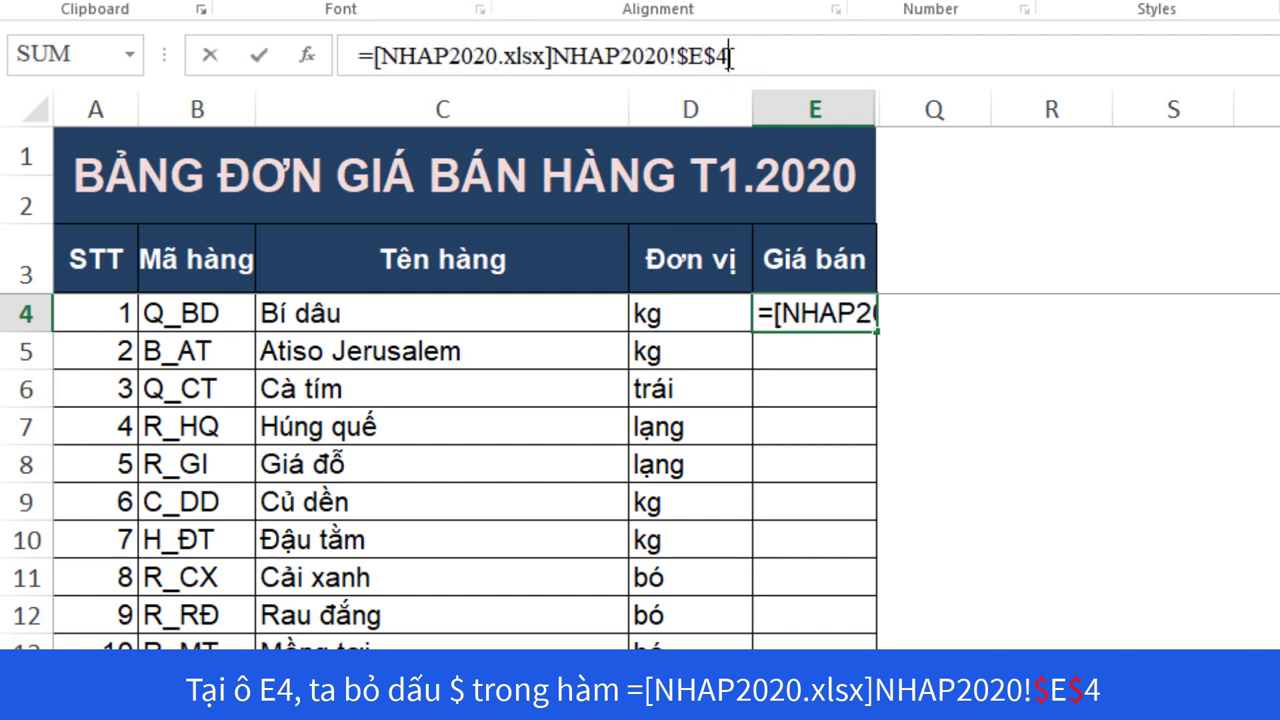
left_click_drag(677, 57, 684, 57)
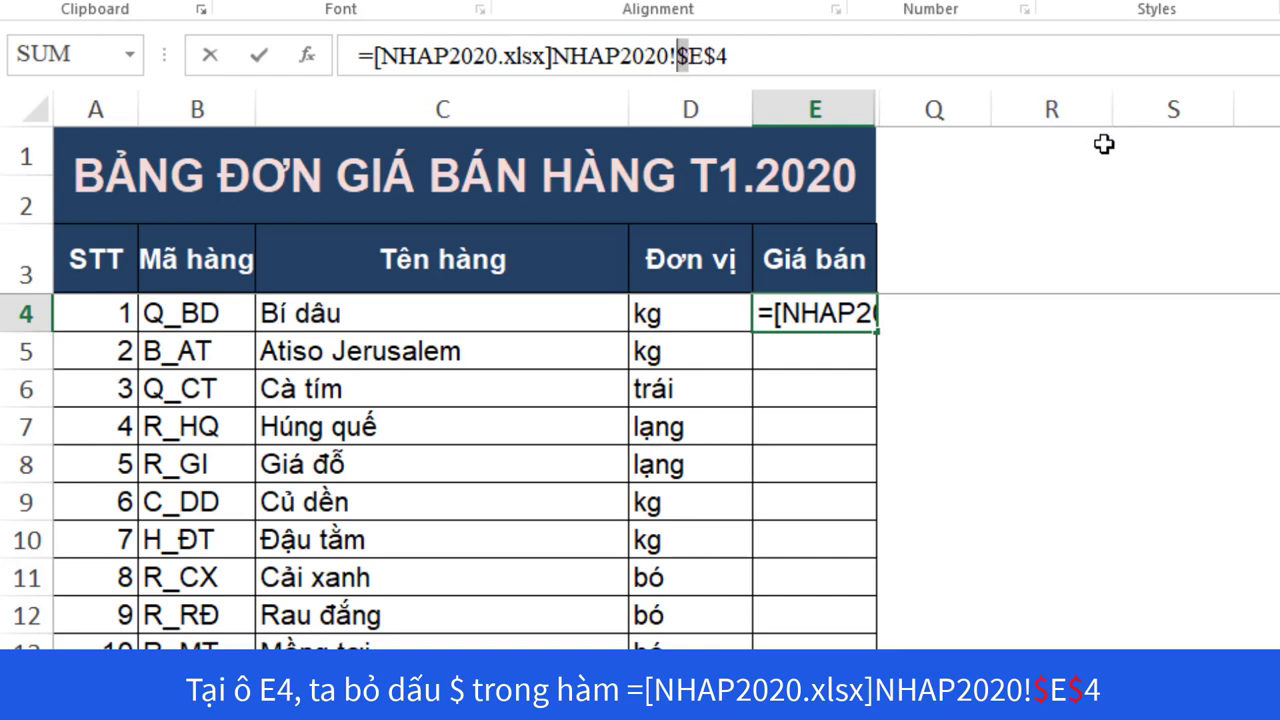
key("Delete")
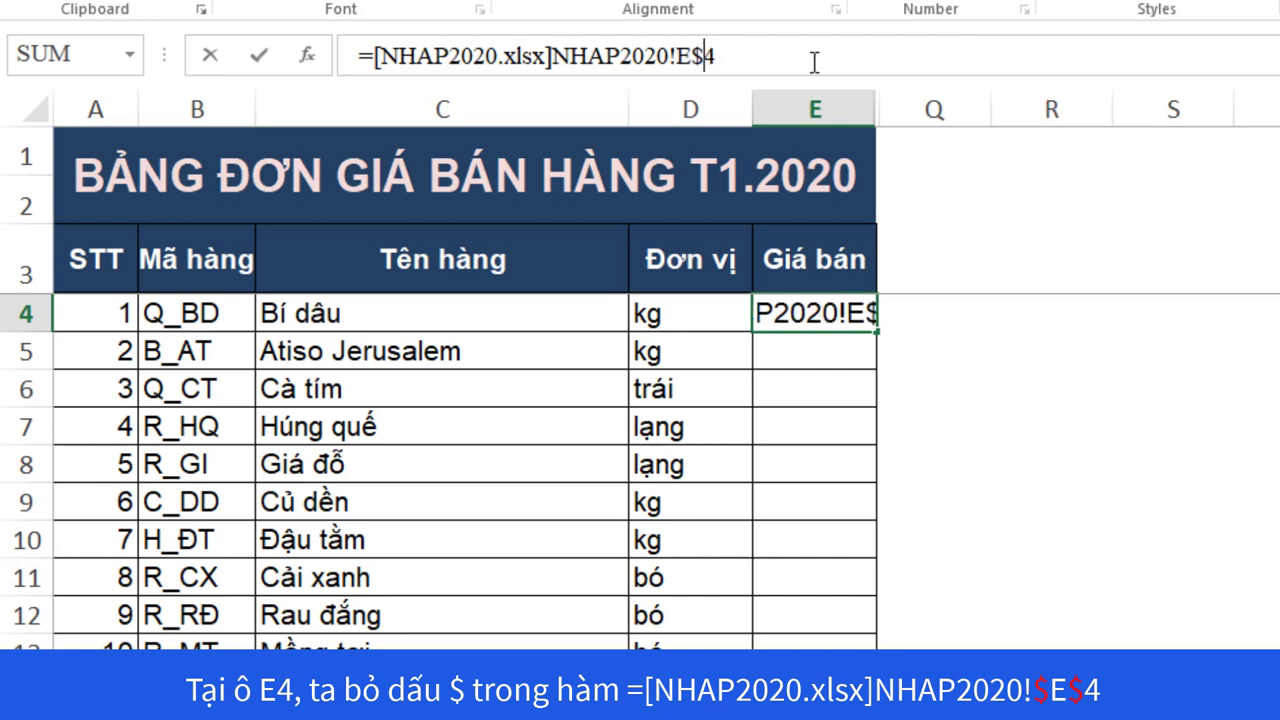
key("BackSpace")
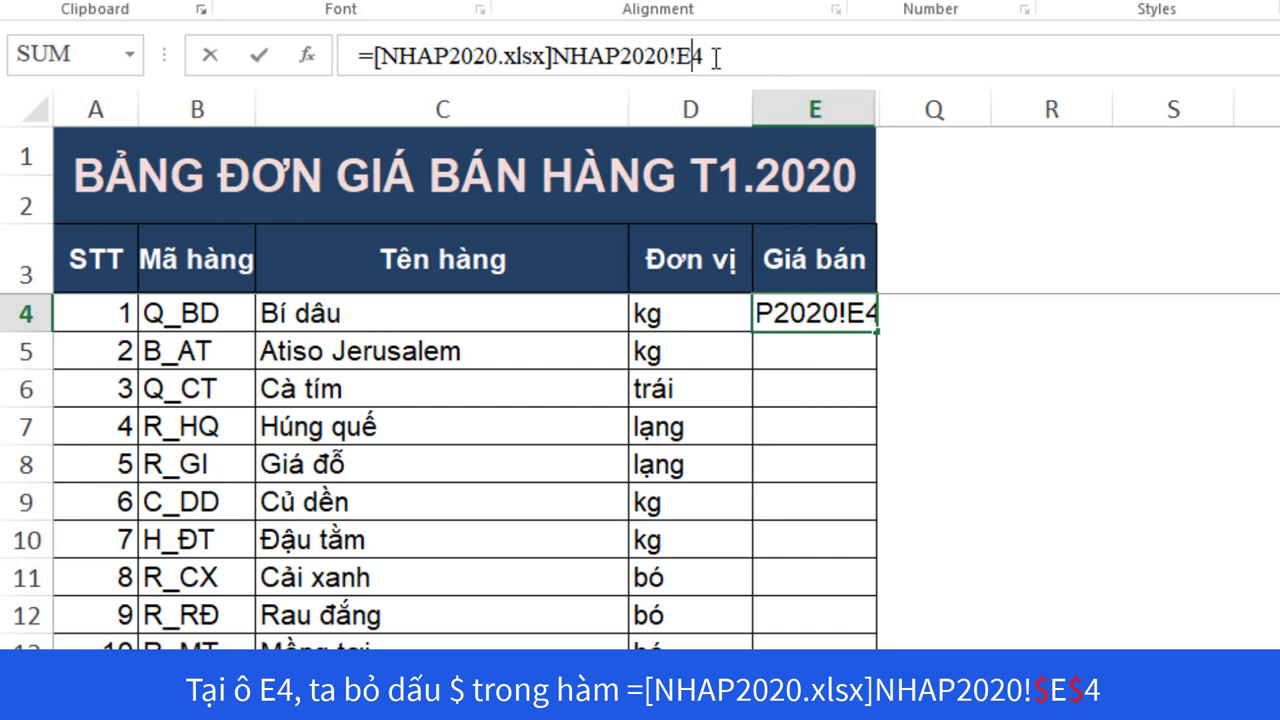
left_click(733, 55)
key("Return")
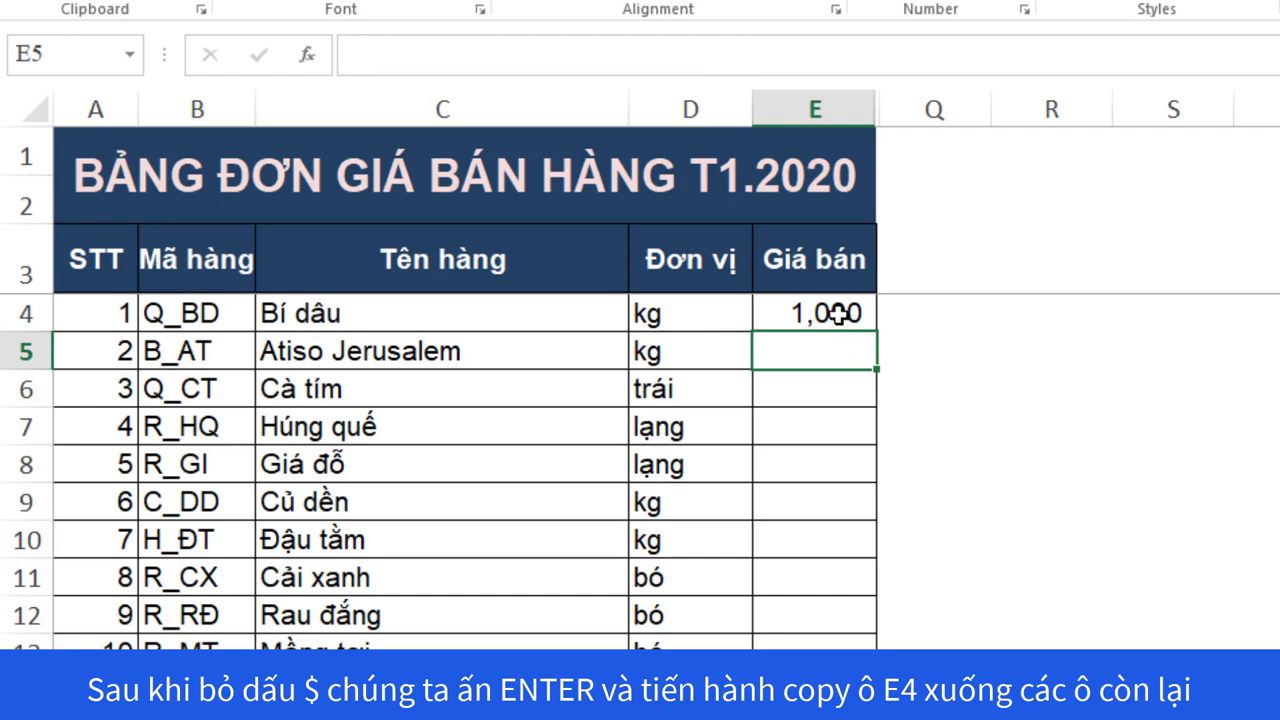
Fill E4's link formula down through E13, then bring the NHAP2020 workbook back
left_click(838, 313)
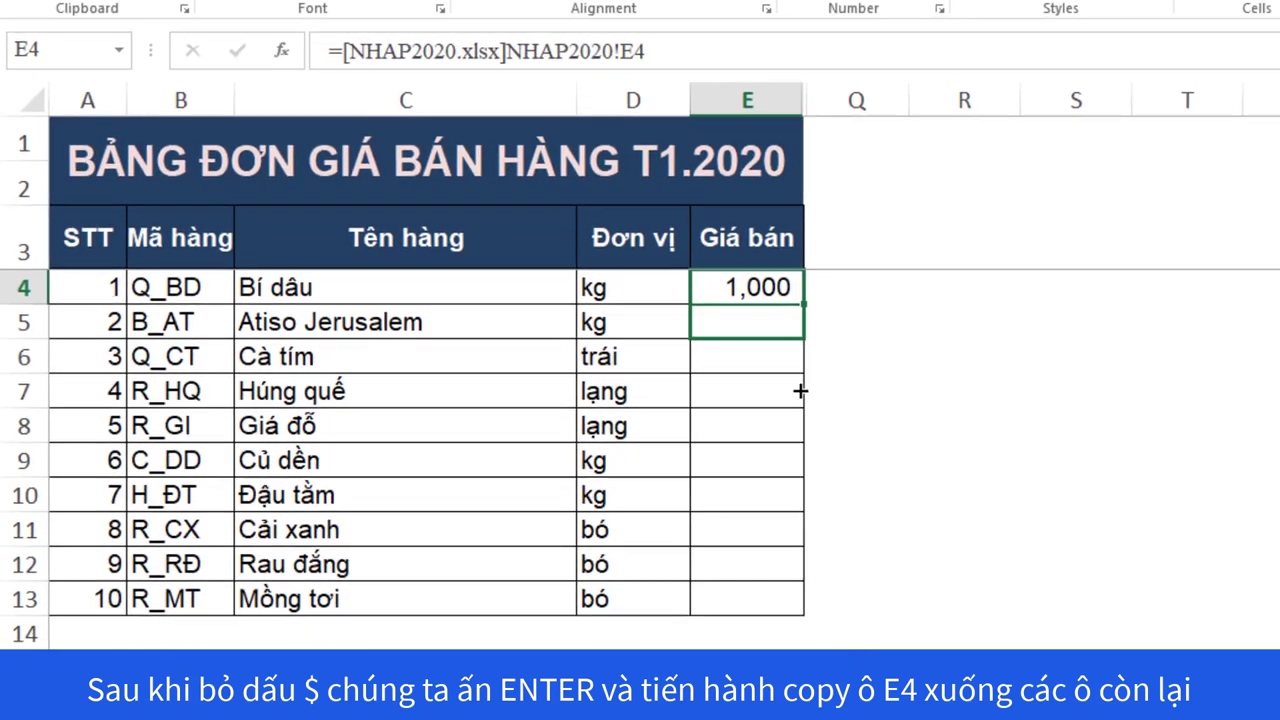
left_click_drag(877, 334, 729, 566)
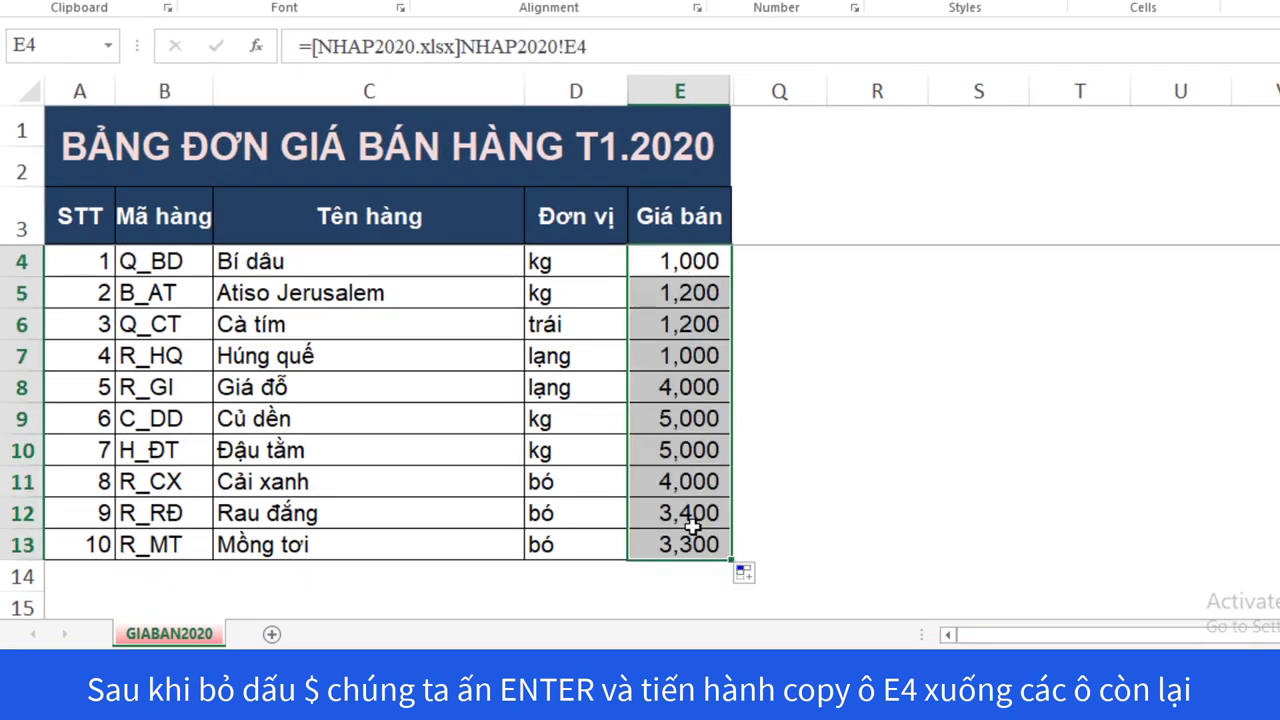
mouse_move(455, 700)
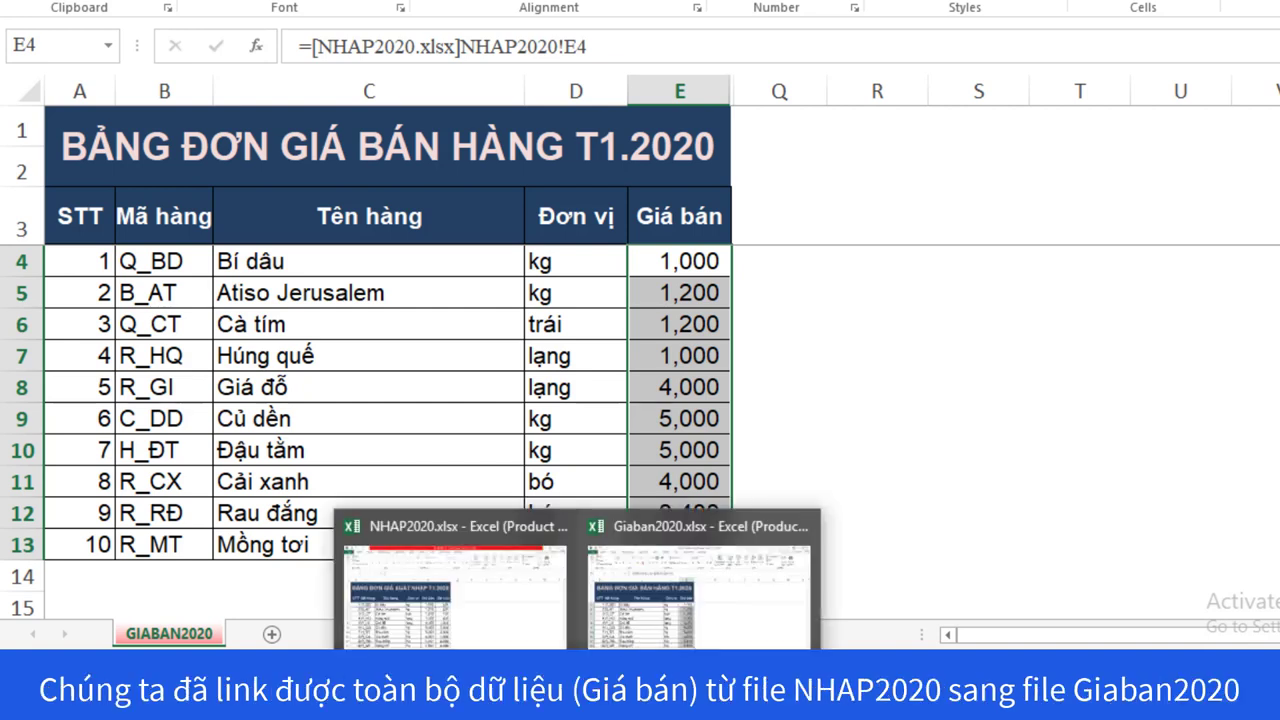
left_click(450, 590)
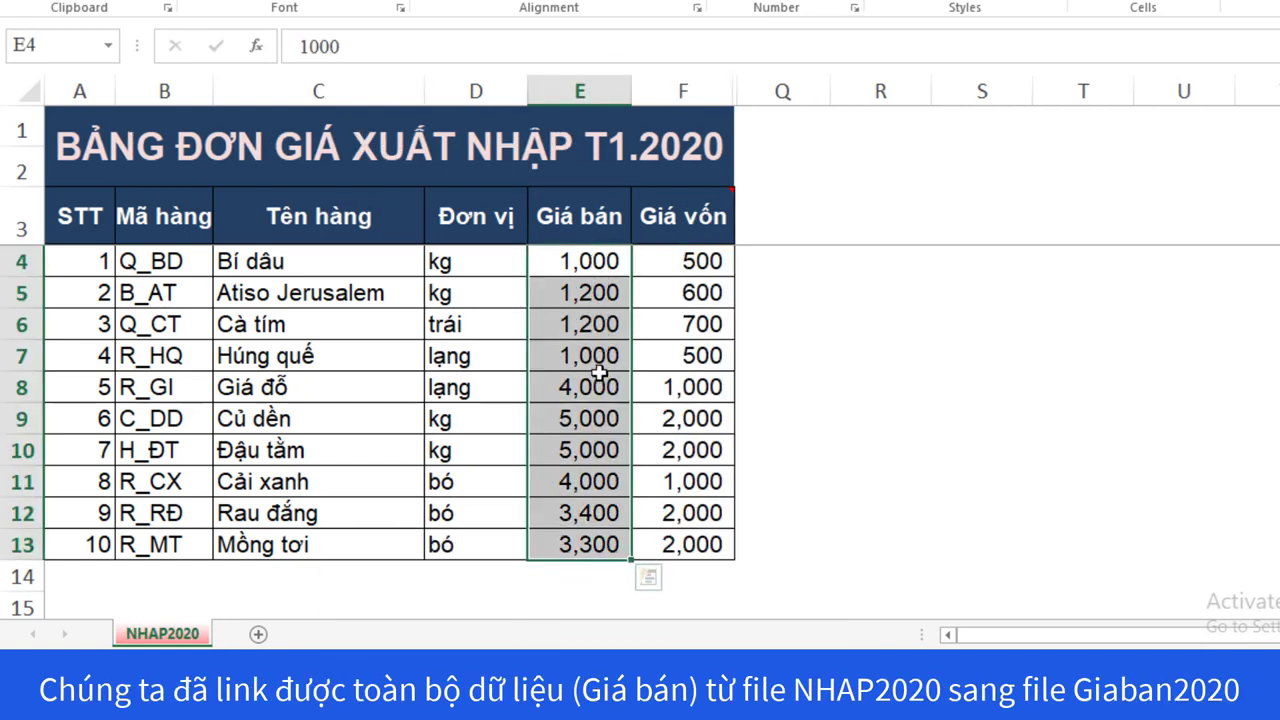
left_click(921, 455)
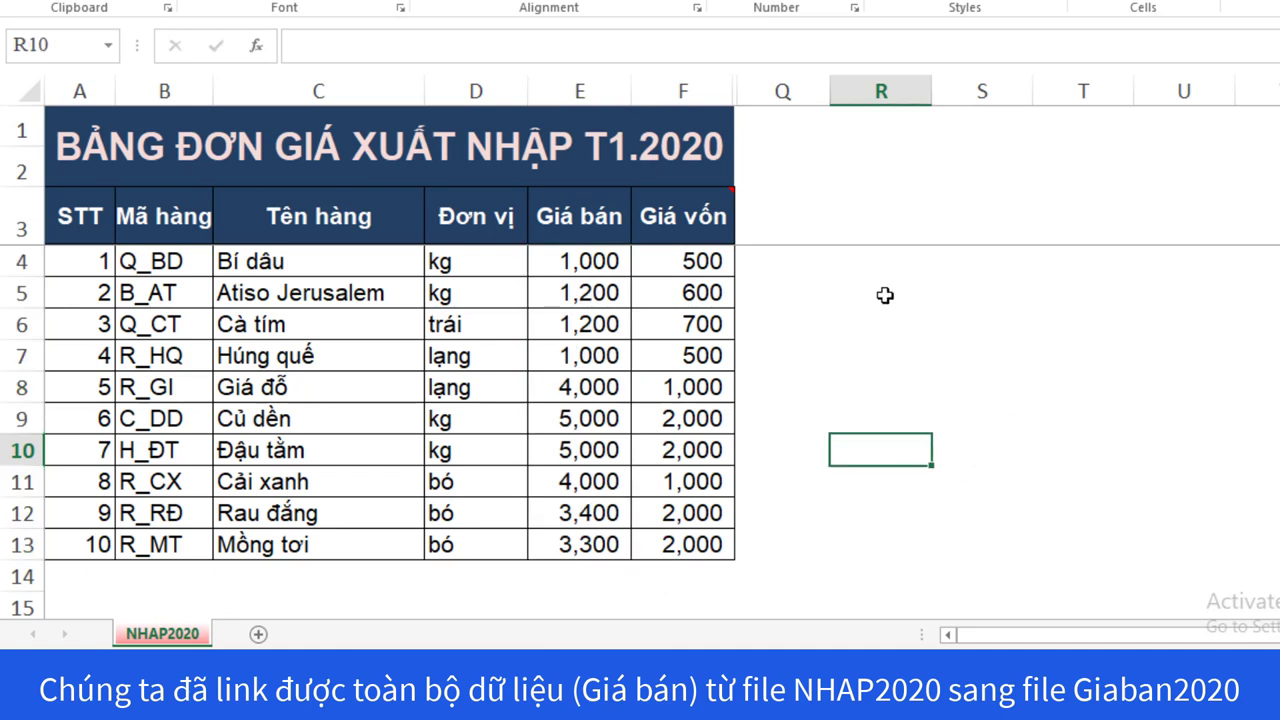
left_click_drag(580, 261, 588, 538)
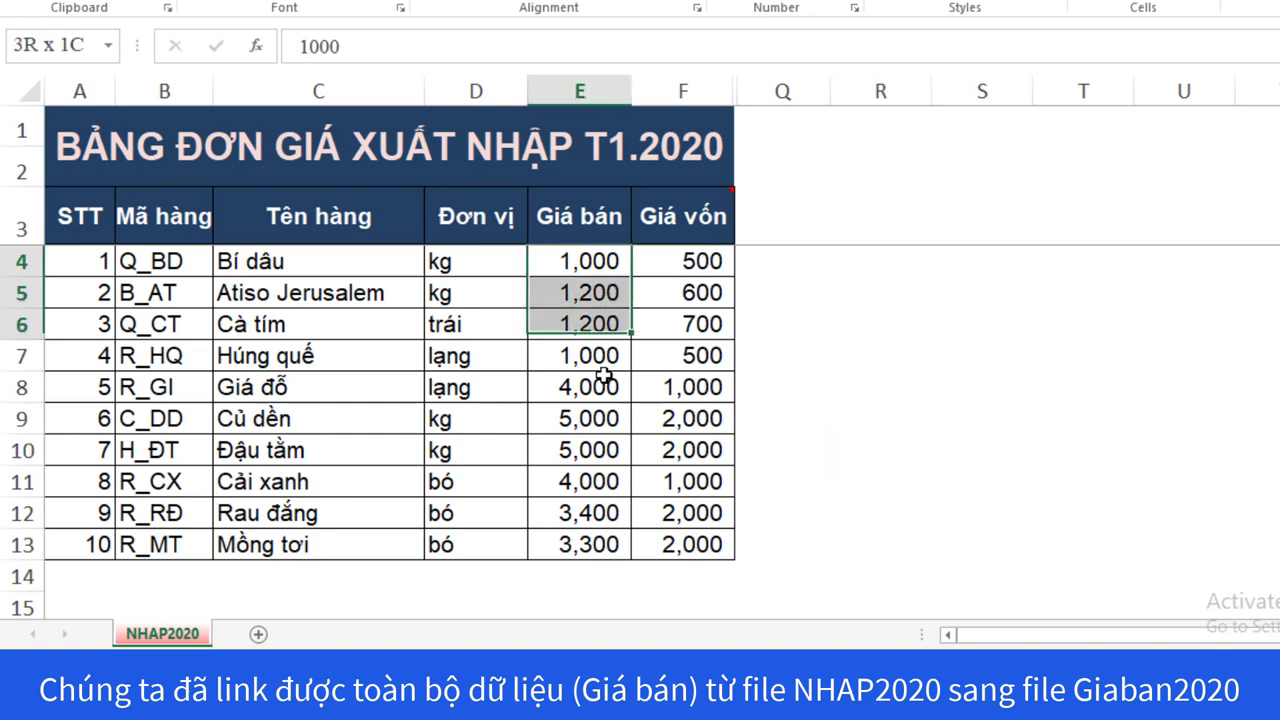
left_click(603, 261)
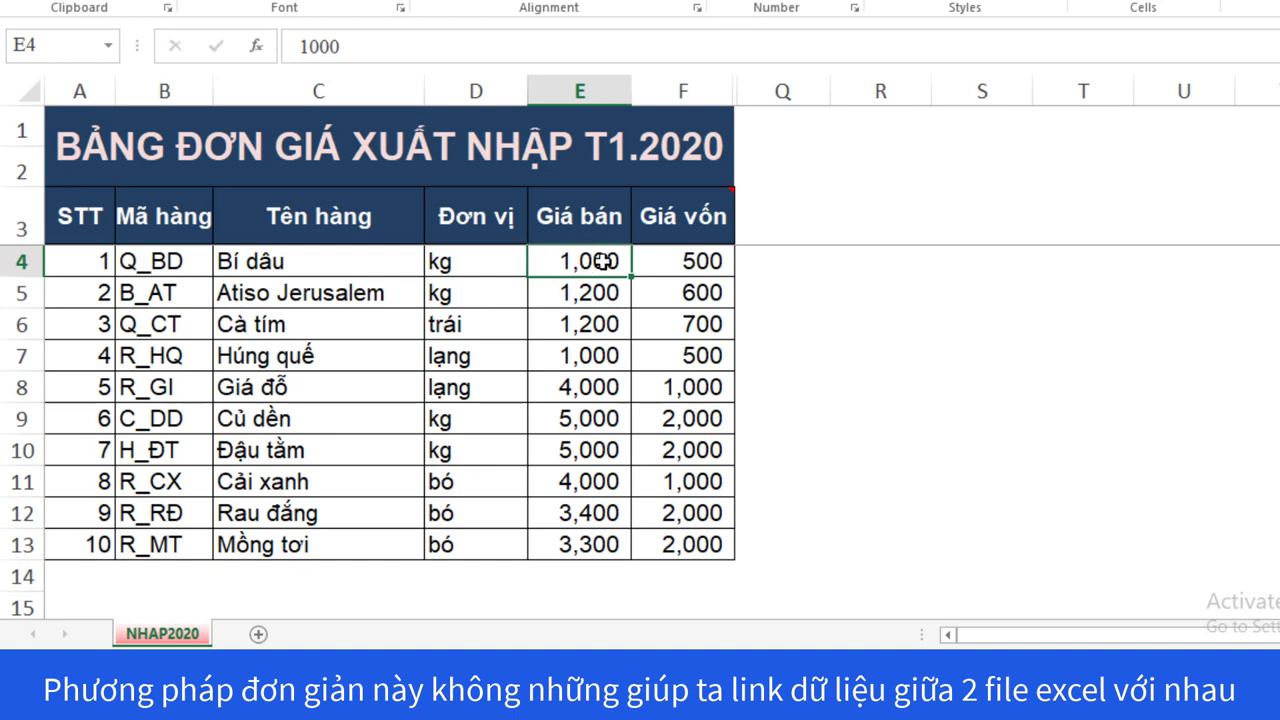
Change NHAP2020's Bí dâu price in E4 to 1,500 and verify Giaban2020's linked E4 and E13
type("1,500")
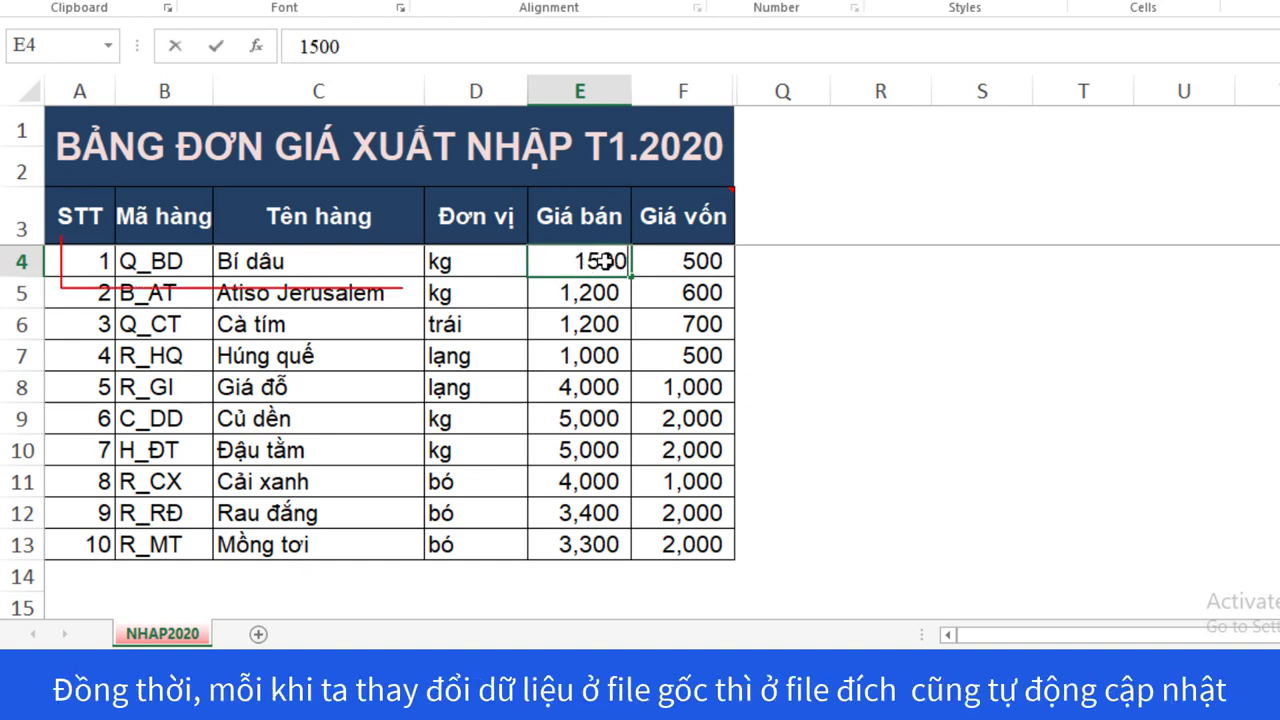
key("Return")
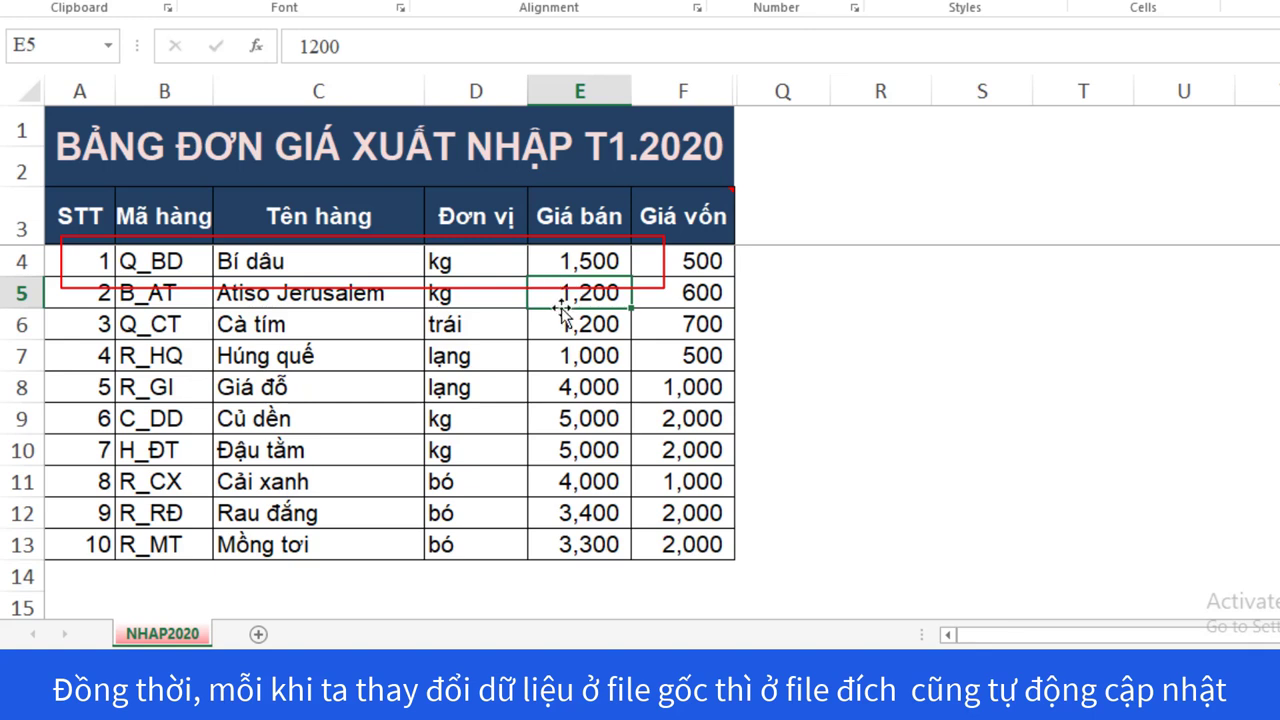
mouse_move(578, 705)
left_click(698, 580)
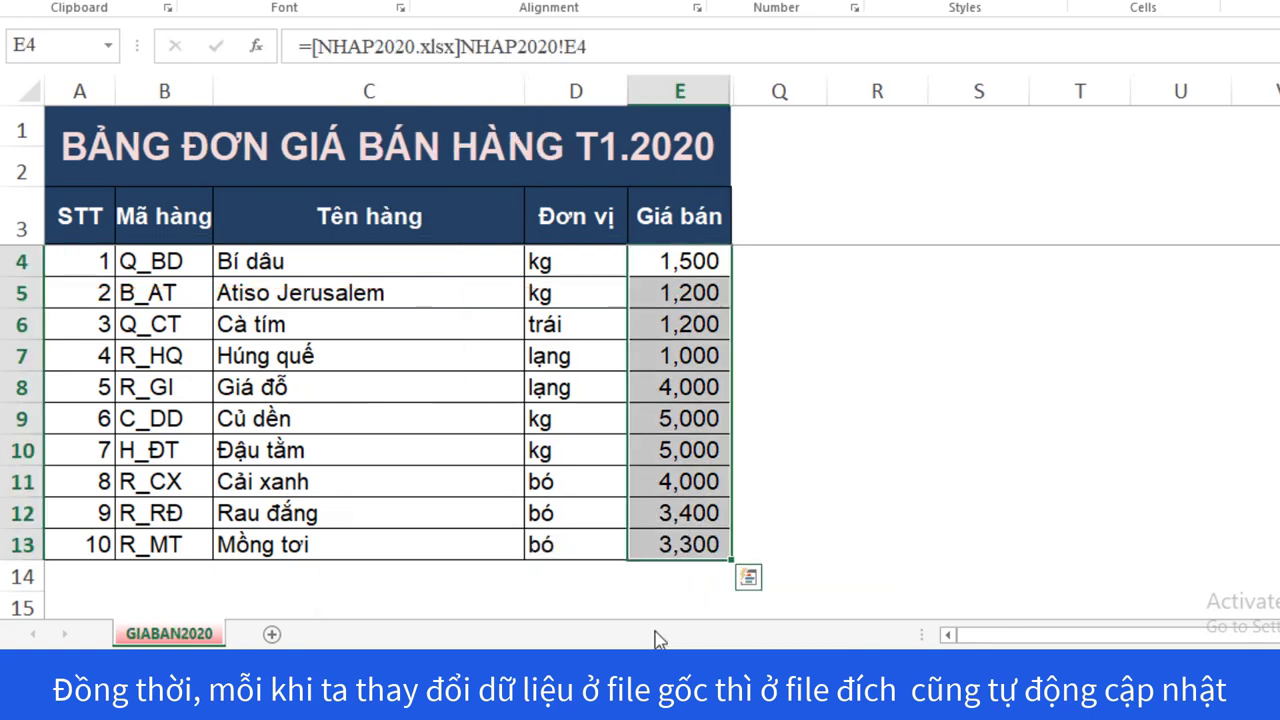
left_click(700, 268)
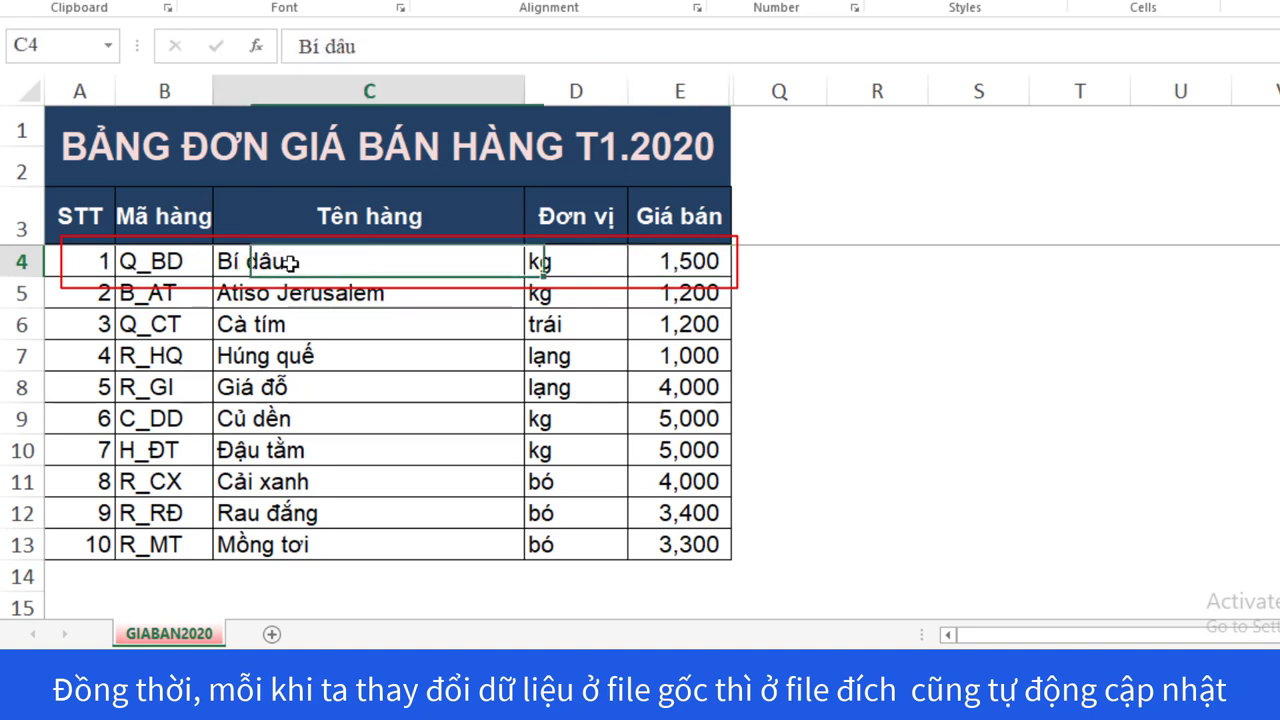
left_click(244, 264)
left_click_drag(549, 263, 697, 262)
left_click(697, 262)
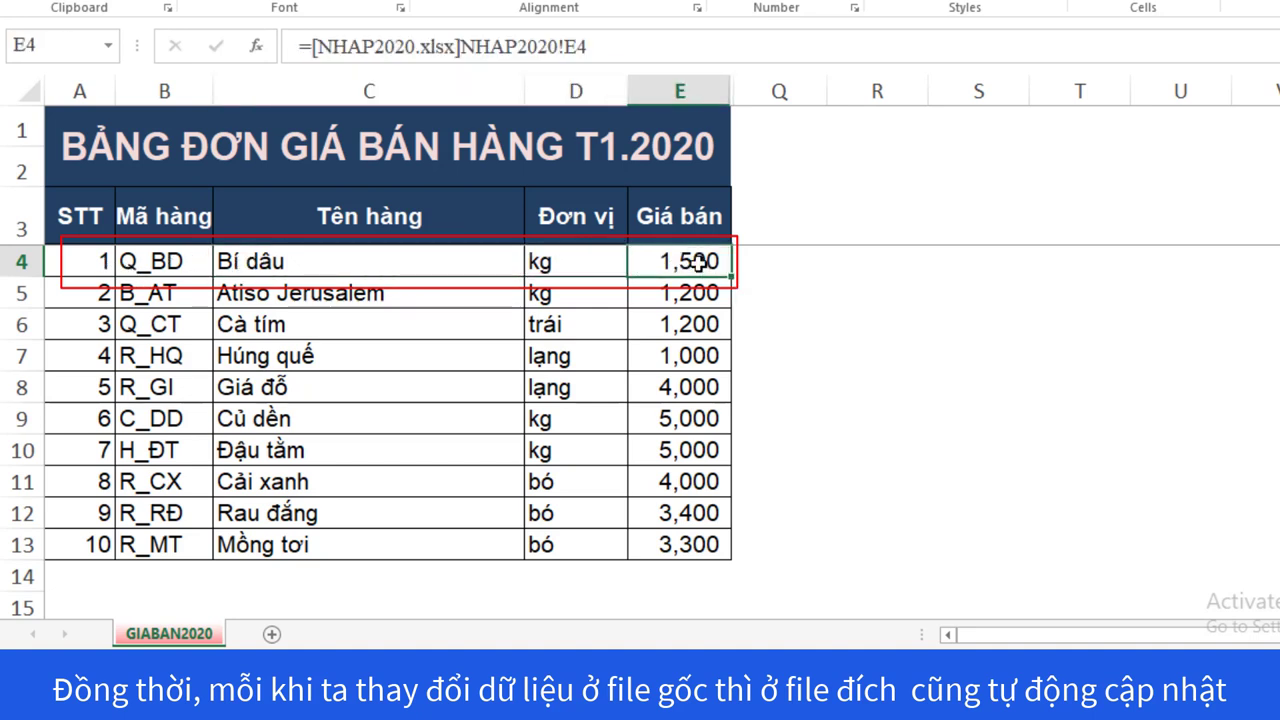
left_click(870, 336)
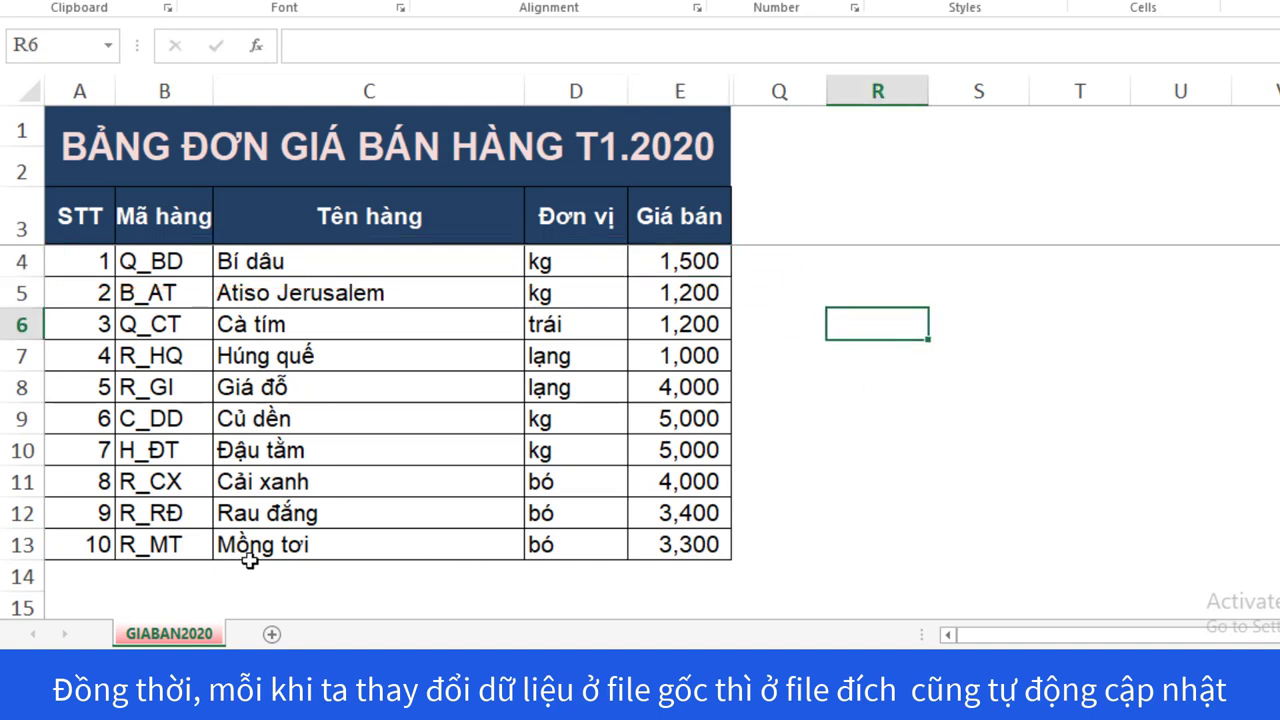
left_click(698, 551)
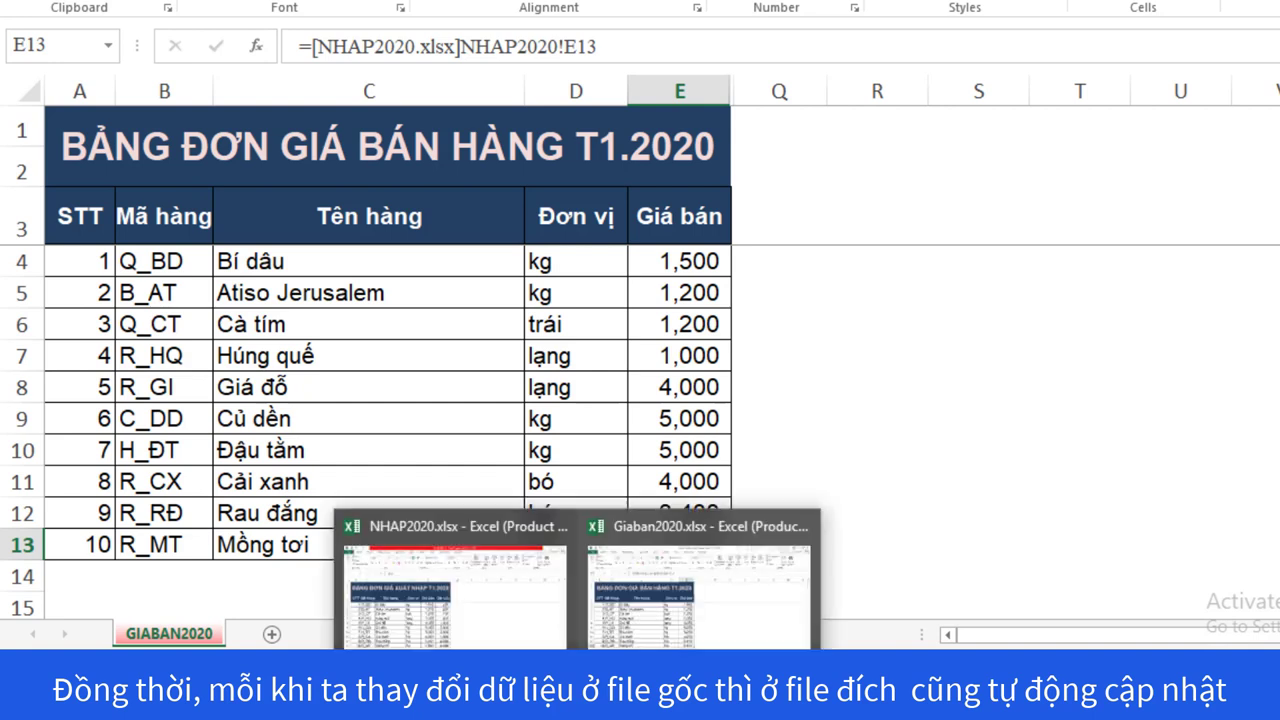
Edit NHAP2020's Mồng tơi price in E13 from 3300 to 3100, then view Giaban2020's updated E13
left_click(455, 590)
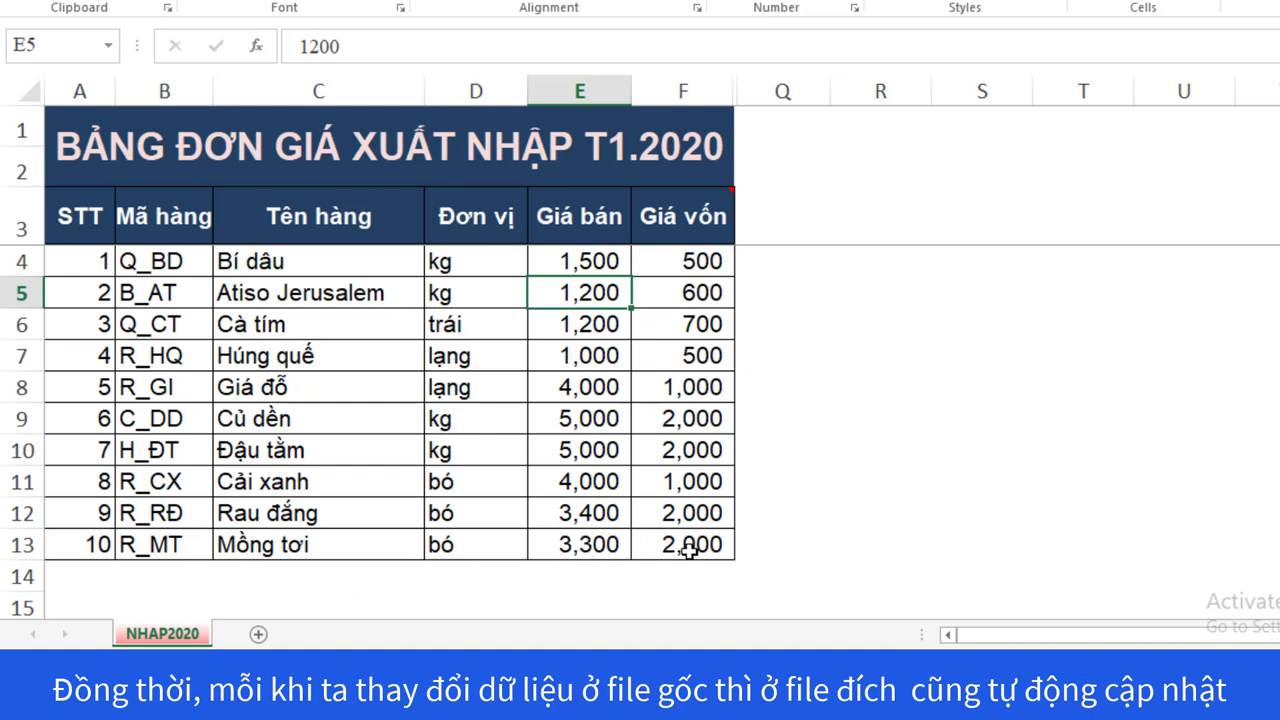
left_click(594, 551)
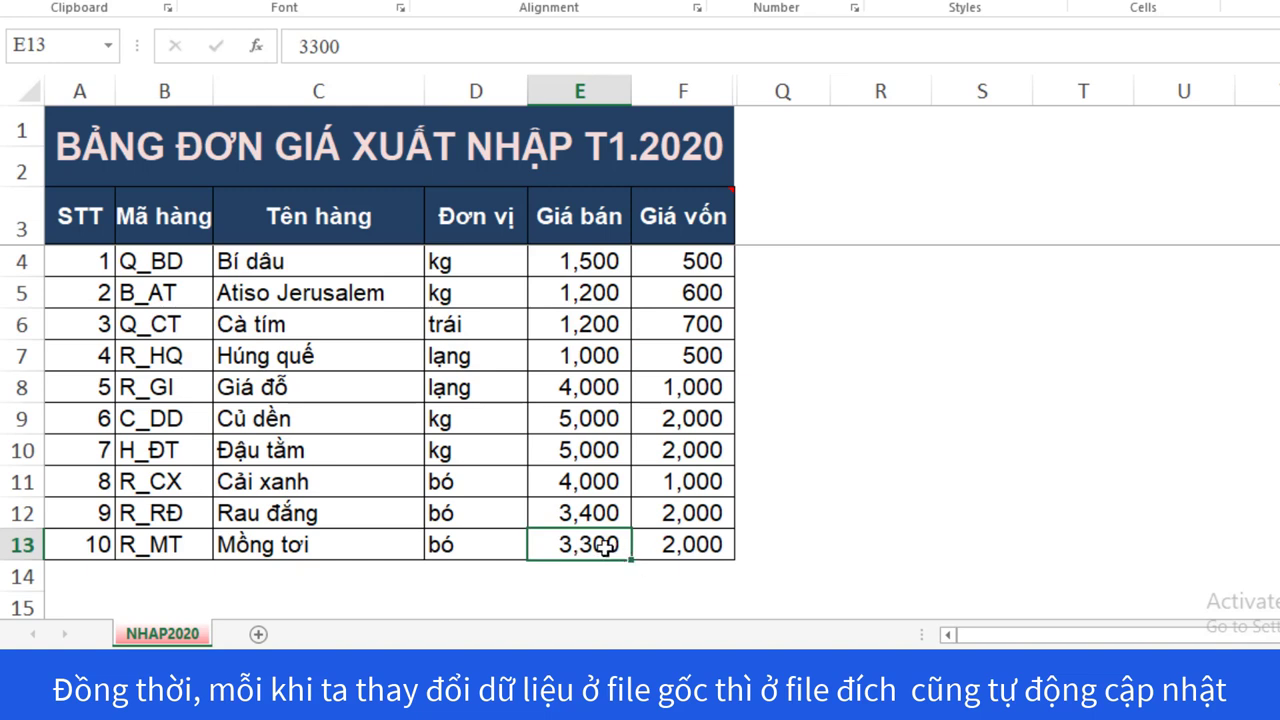
double_click(590, 544)
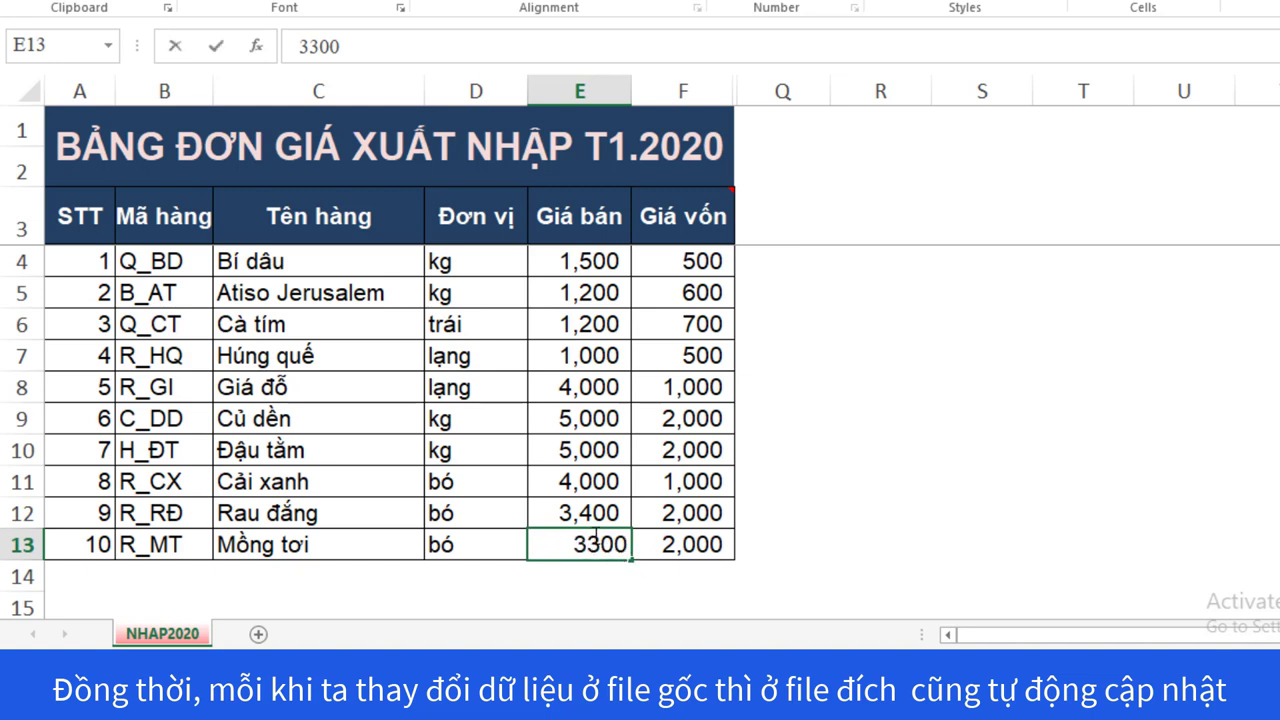
left_click_drag(598, 540, 587, 541)
type("1")
key("Return")
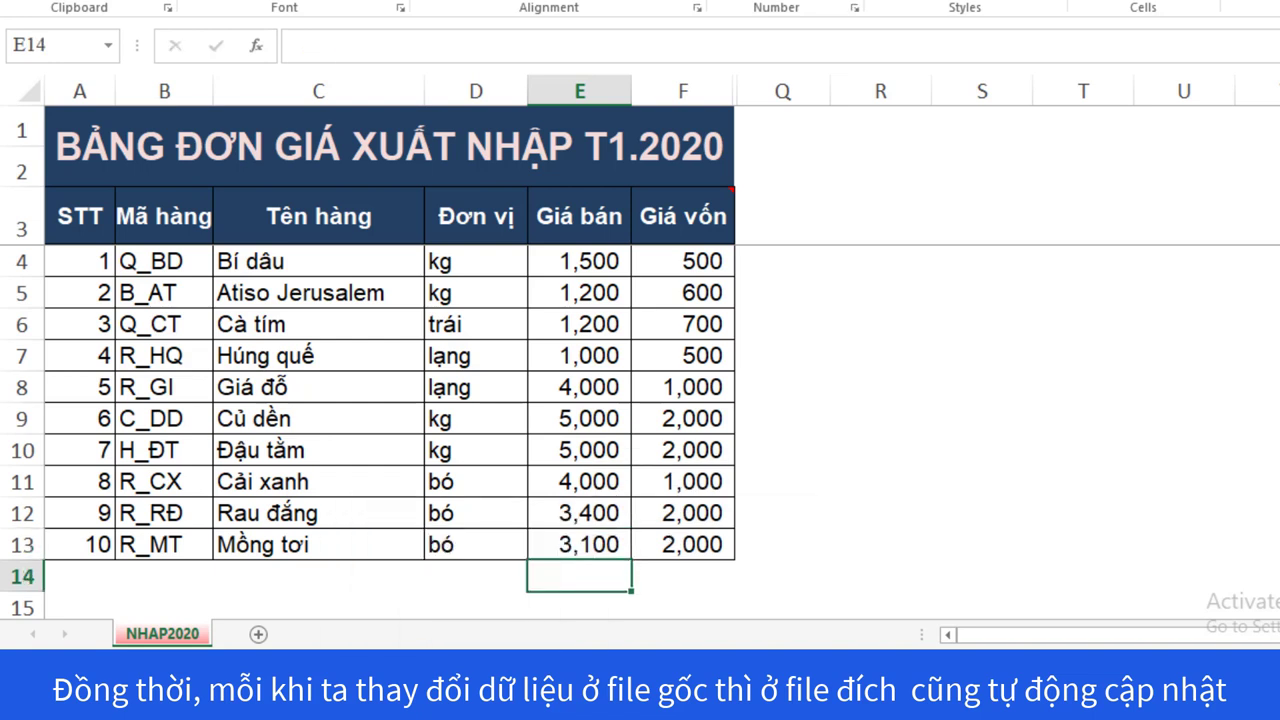
left_click(724, 566)
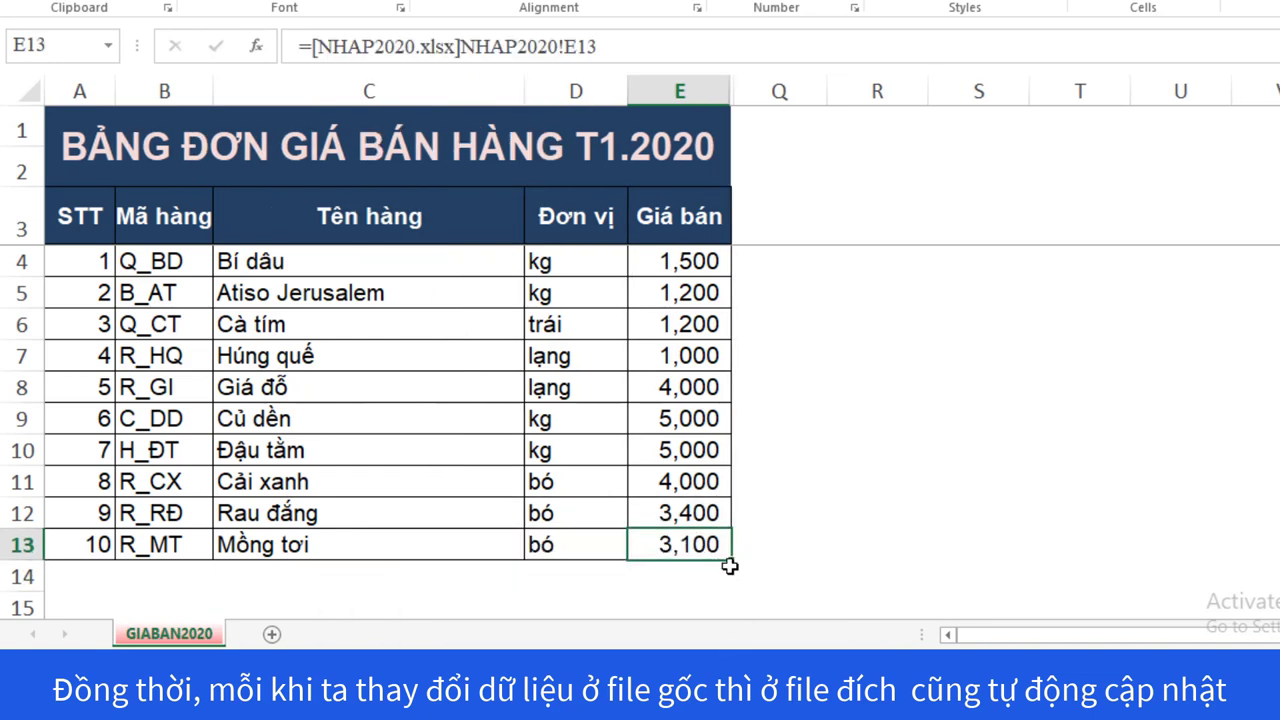
left_click(878, 525)
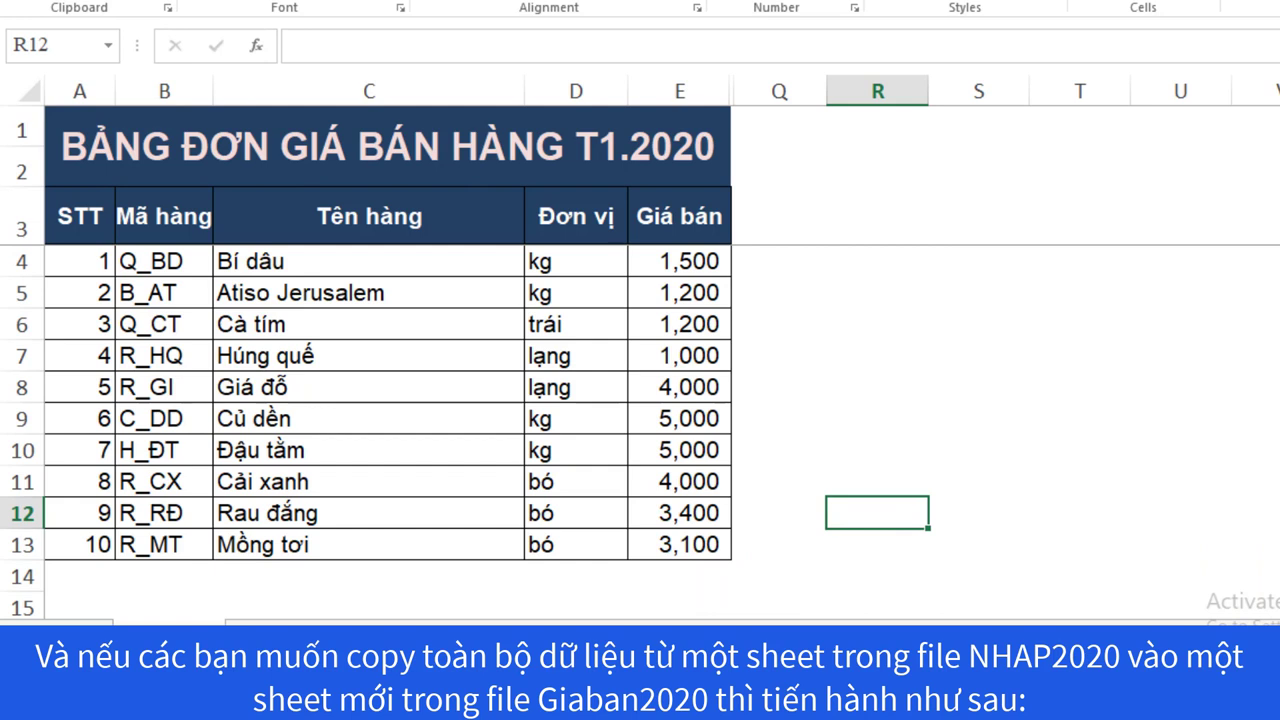
Set the NHAP2020 sheet's Move or Copy options to copy it into Giaban2020.xlsx, before GIABAN2020
mouse_move(578, 700)
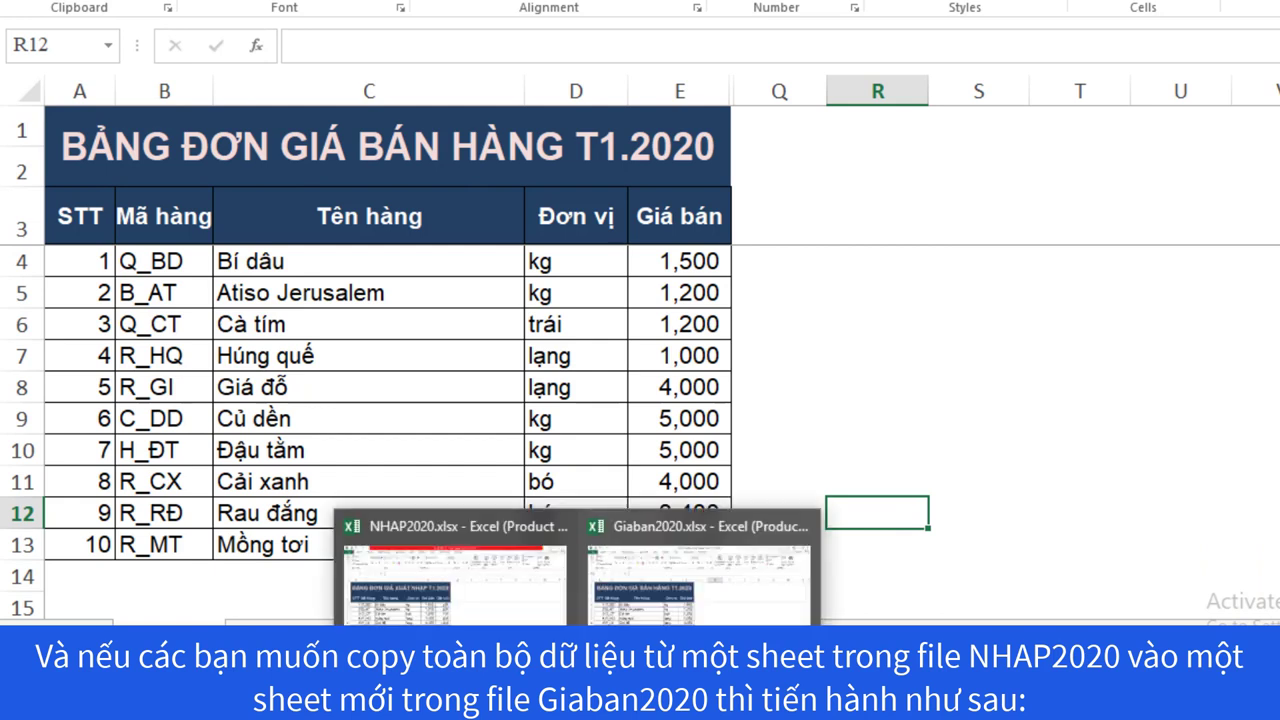
left_click(450, 575)
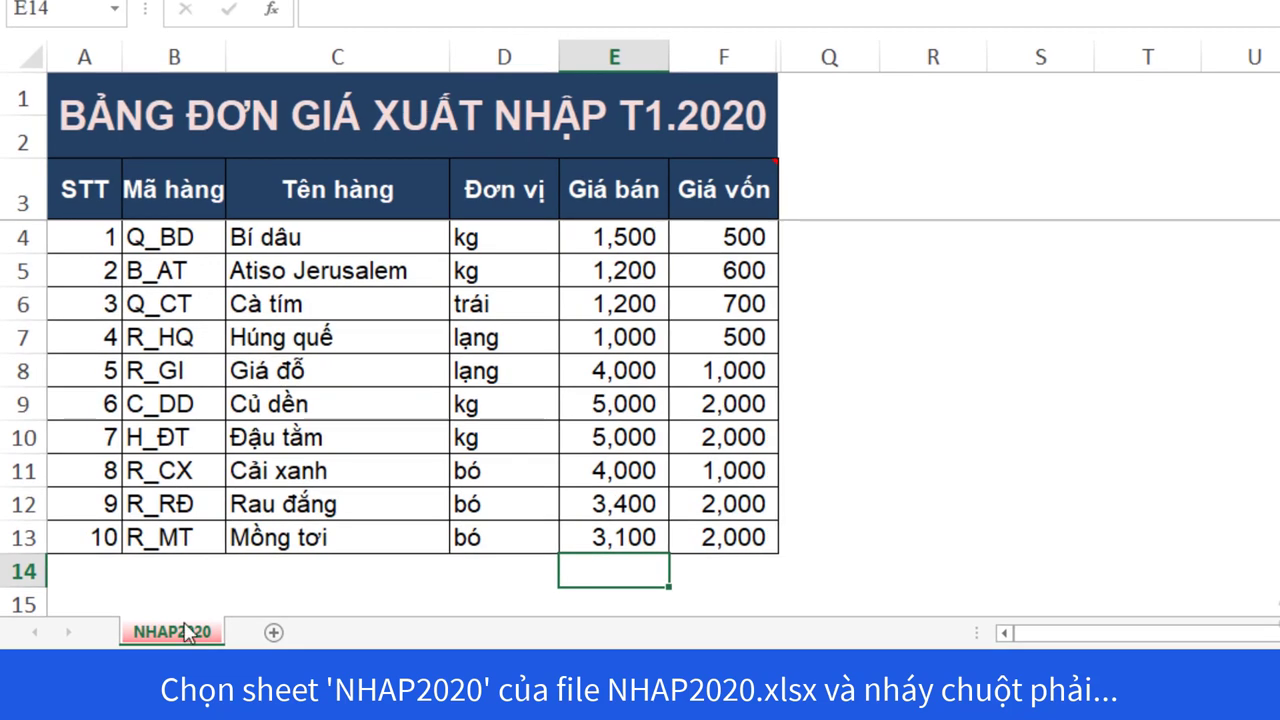
right_click(181, 641)
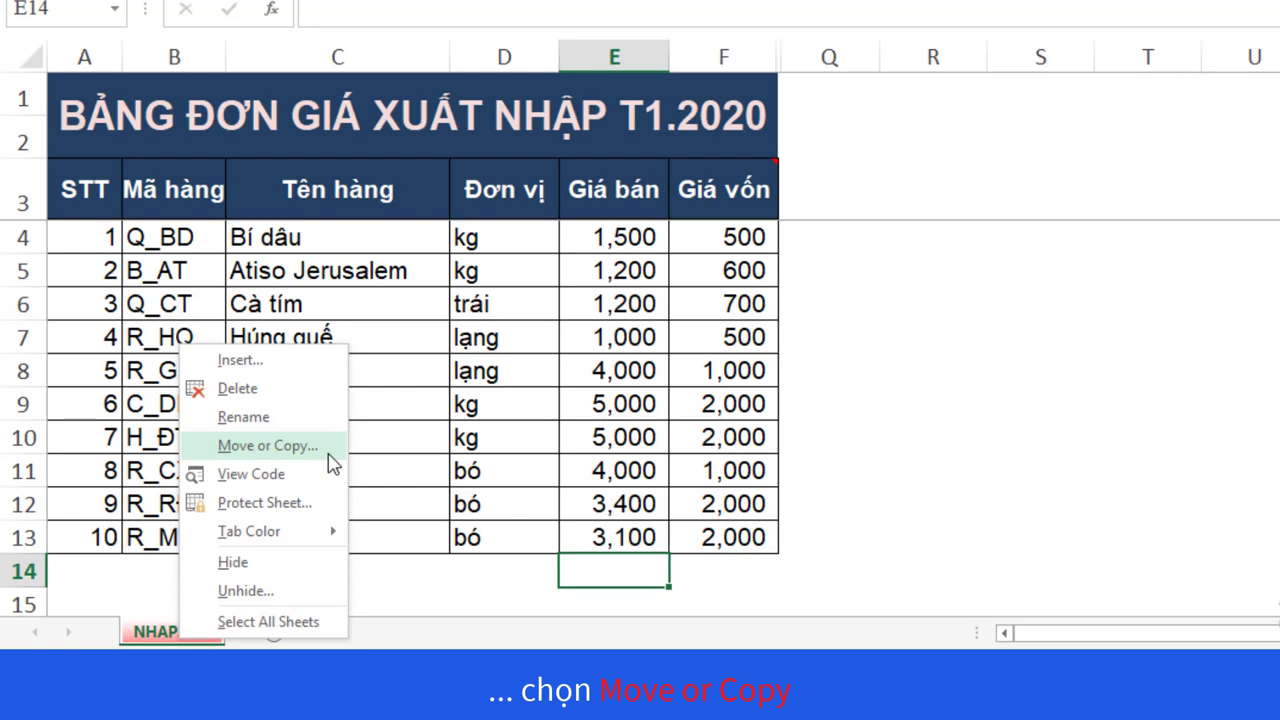
left_click(329, 455)
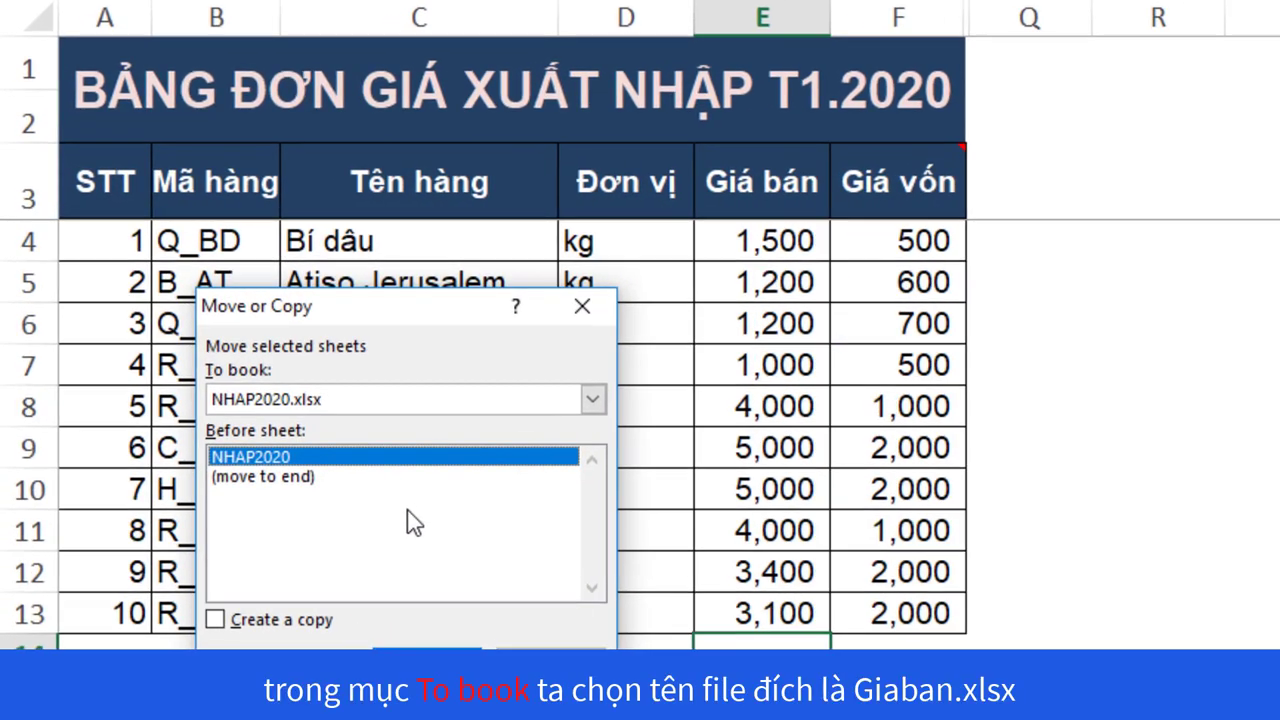
left_click(593, 402)
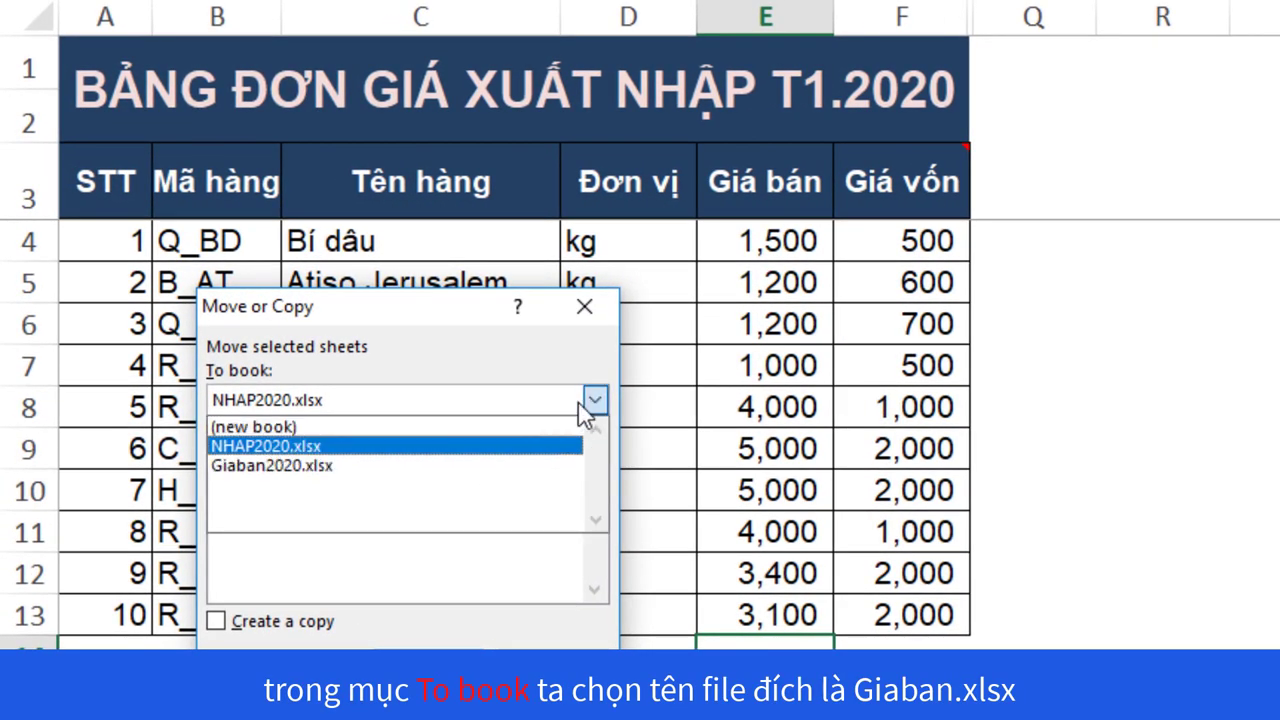
left_click(268, 467)
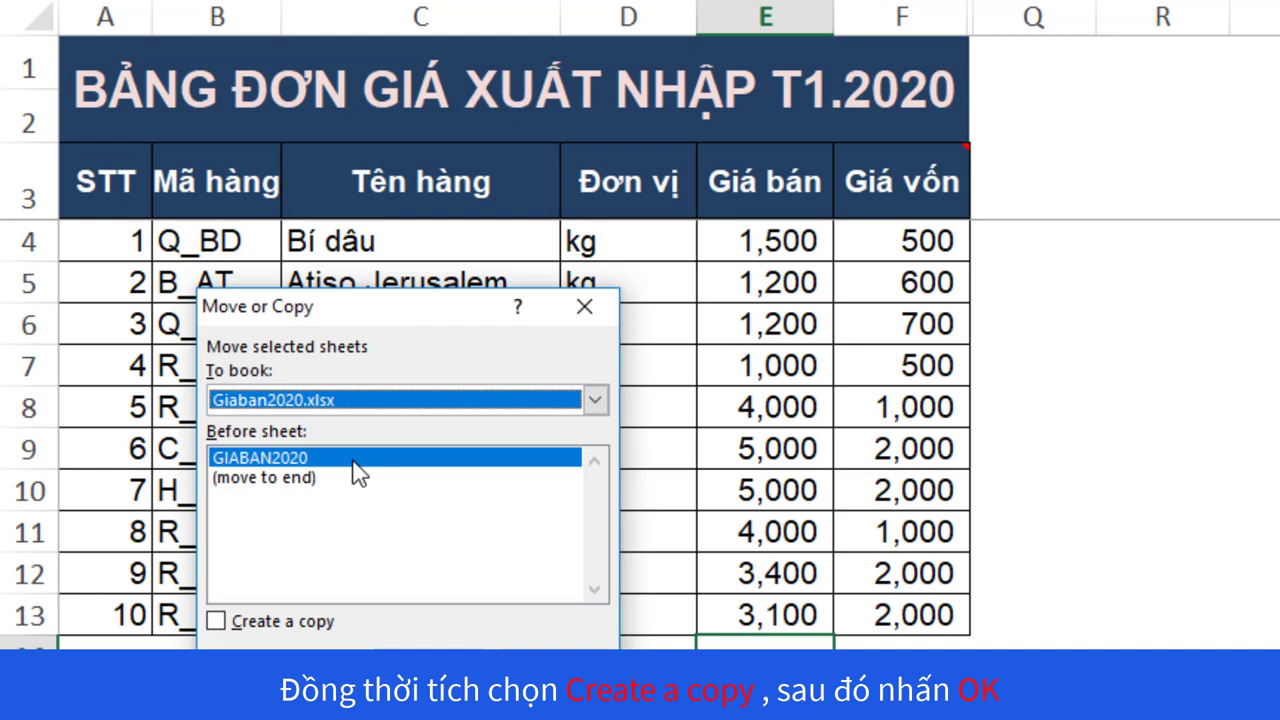
left_click(216, 622)
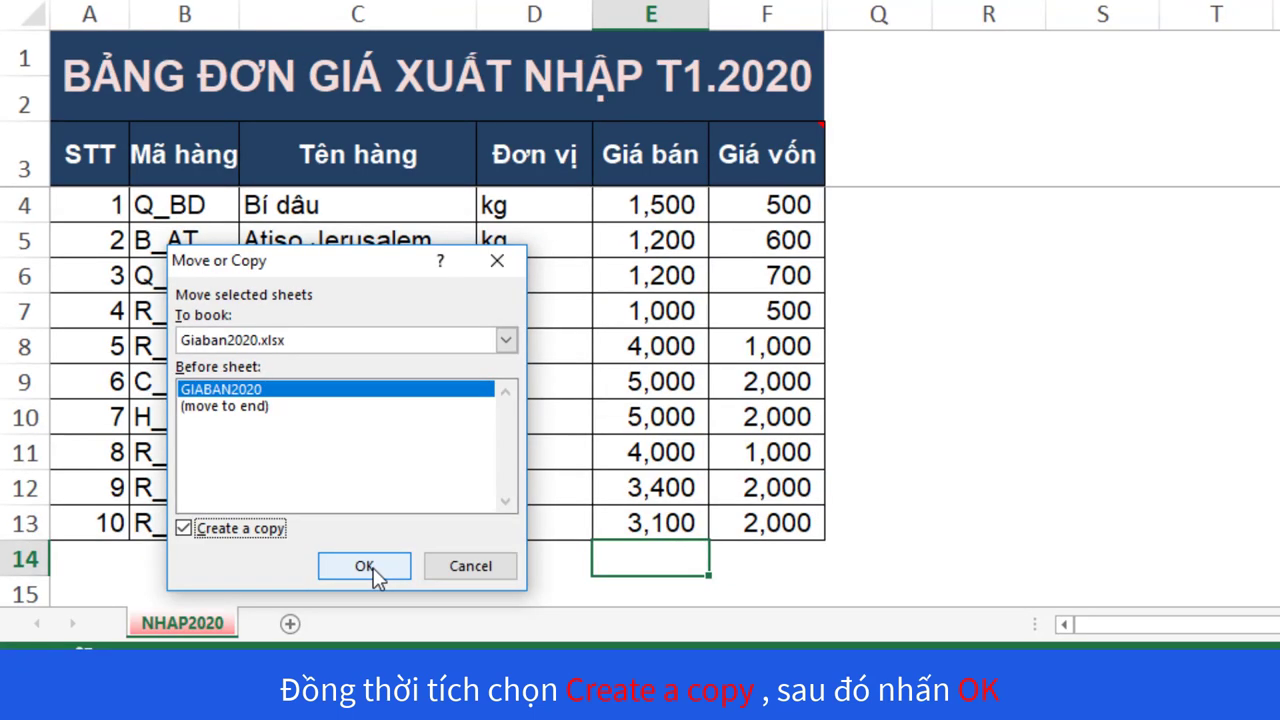
Confirm copying NHAP2020 into Giaban2020.xlsx and compare the NHAP2020 and GIABAN2020 sheets
left_click(366, 567)
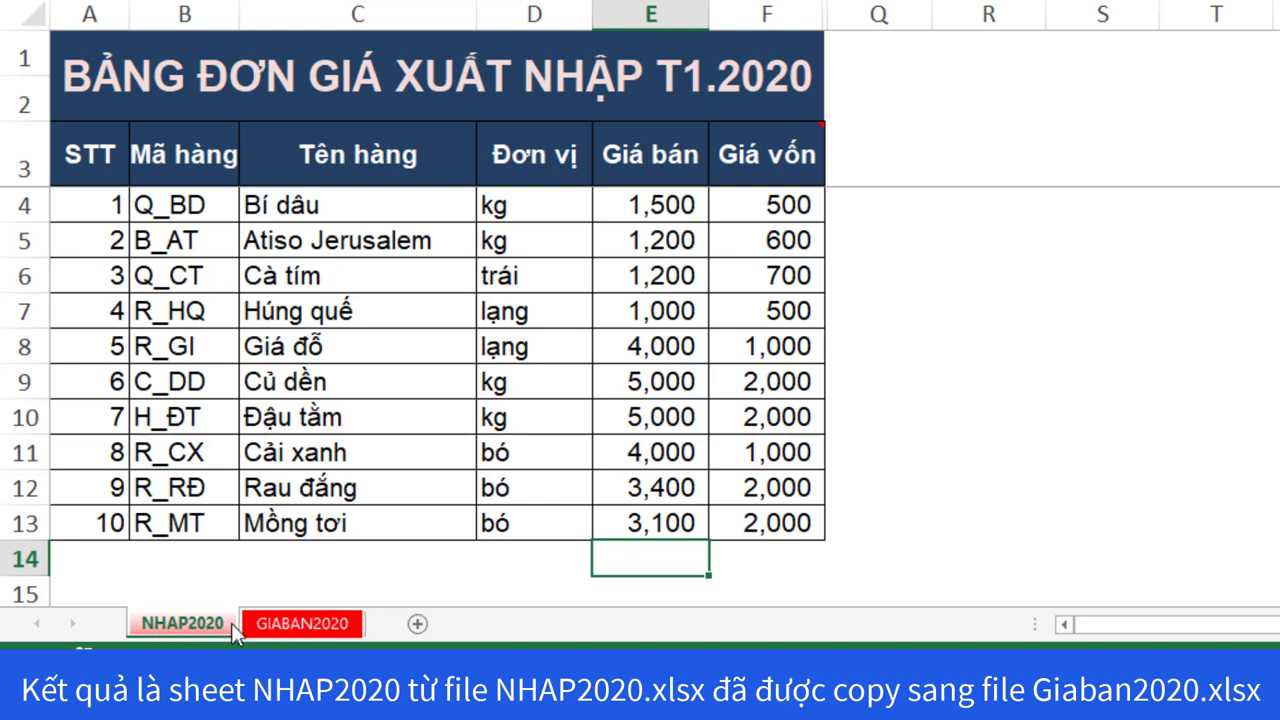
left_click(279, 624)
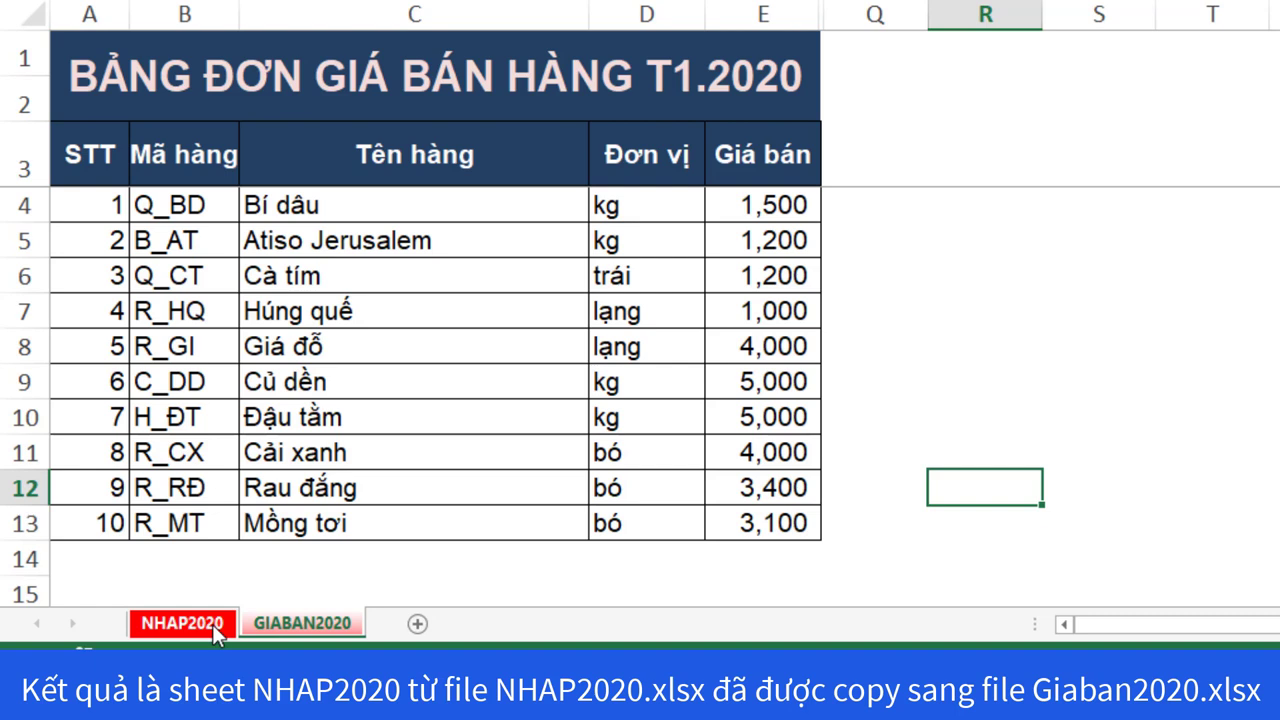
left_click(215, 630)
left_click(288, 623)
left_click(196, 626)
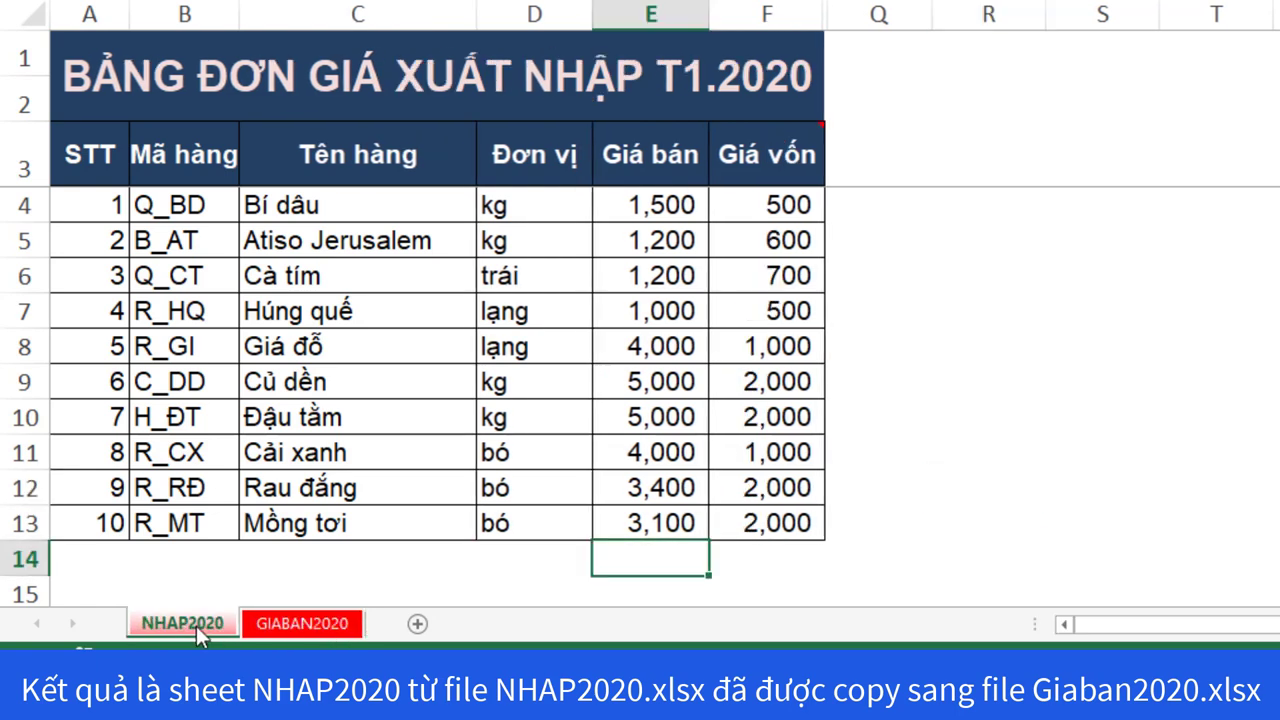
left_click(296, 627)
left_click(172, 627)
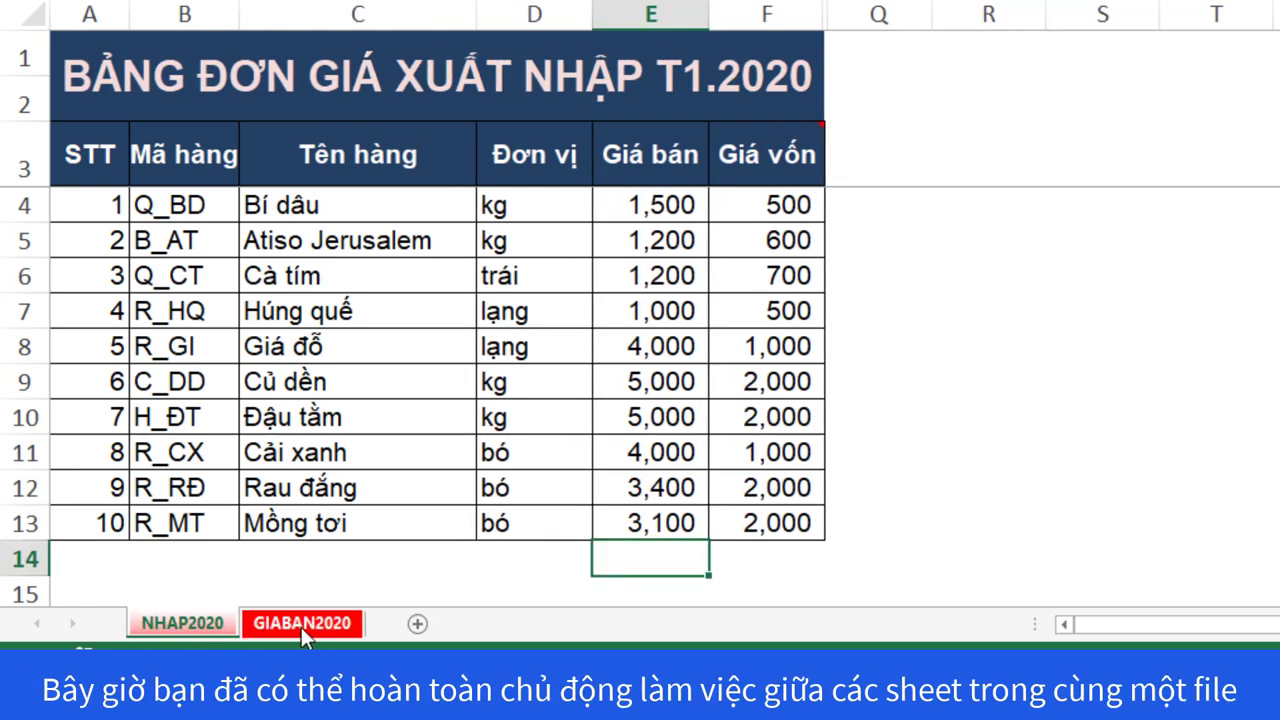
left_click(301, 627)
left_click(185, 631)
left_click(305, 626)
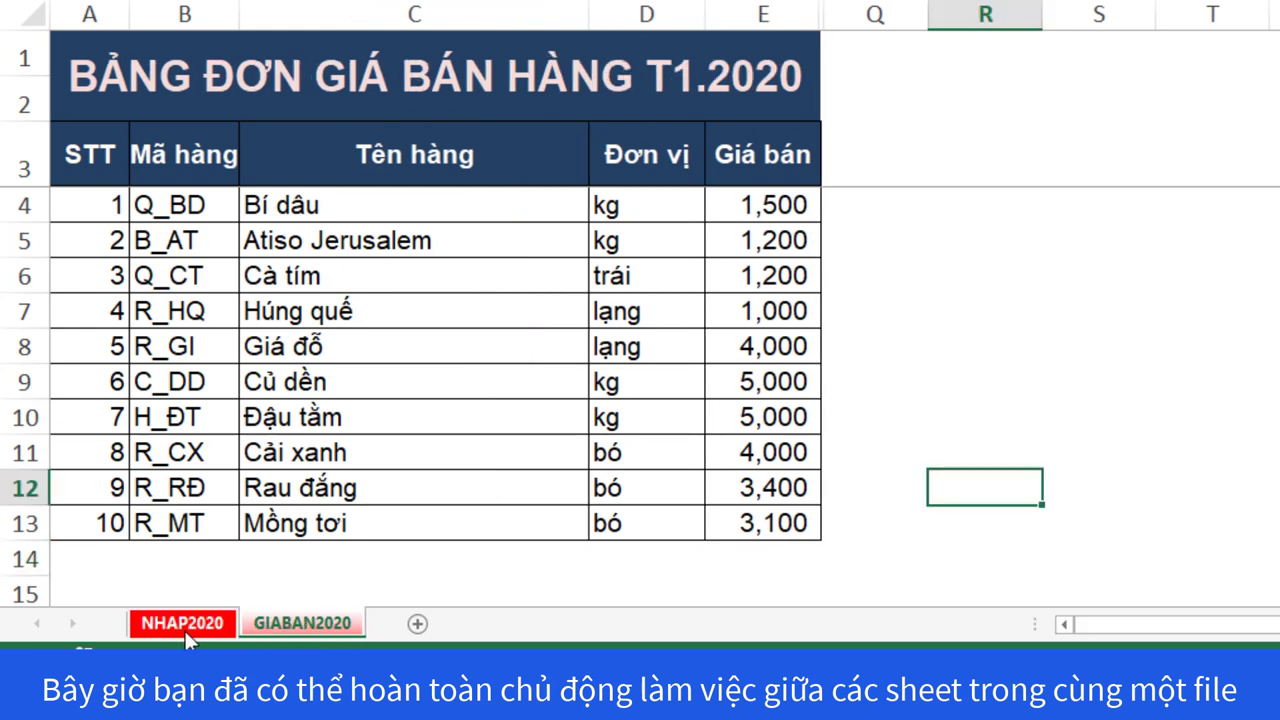
left_click(182, 630)
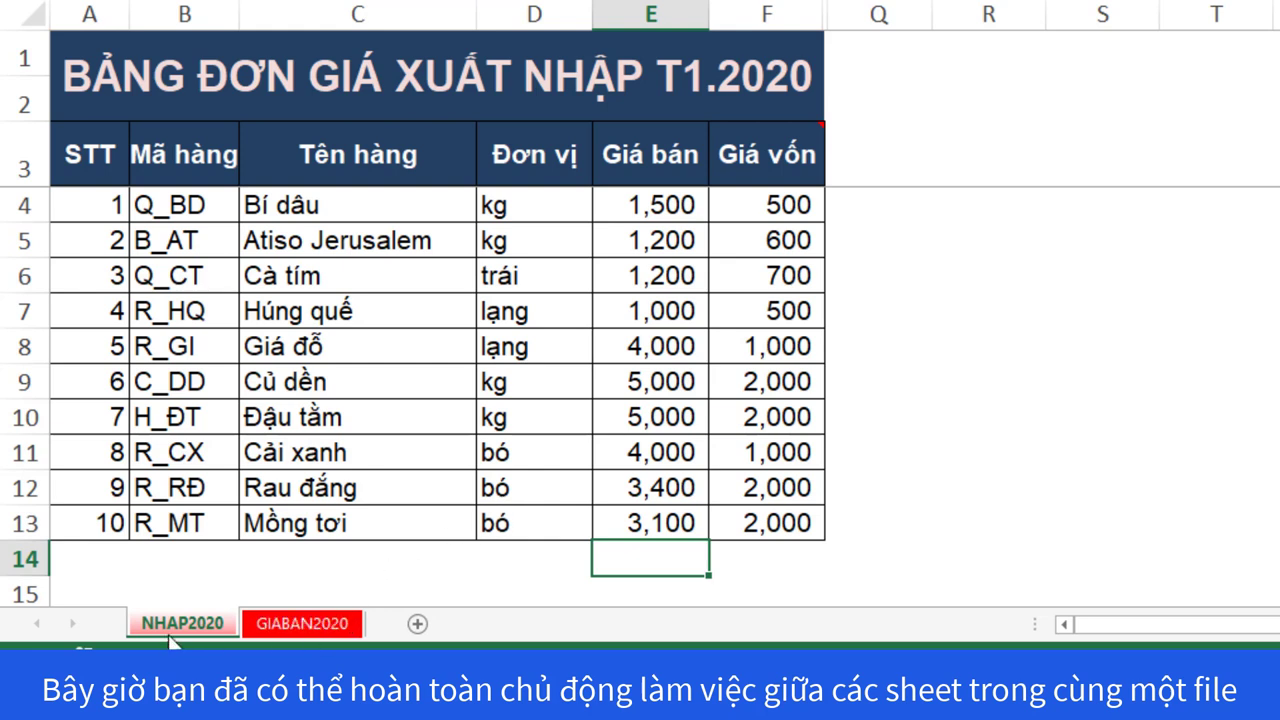
On GIABAN2020, enter a formula in E4 referencing the NHAP2020 sheet's E4 price
left_click(288, 625)
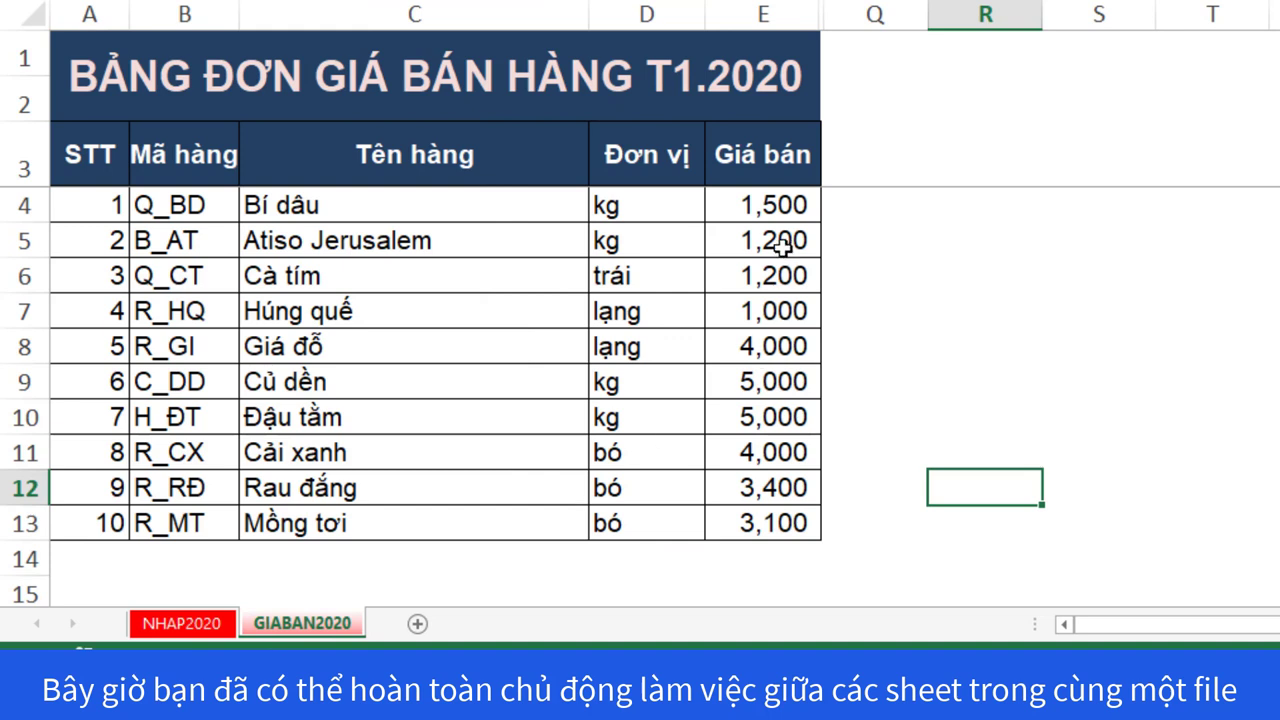
left_click(773, 210)
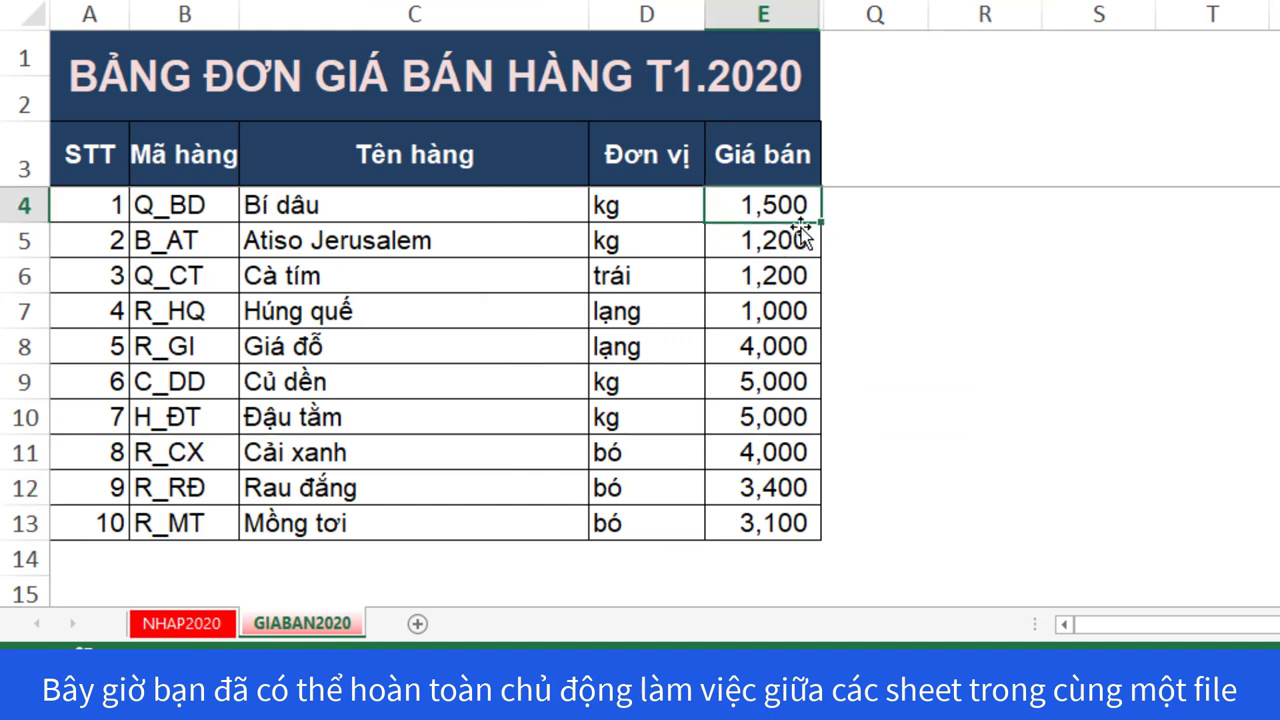
type("=")
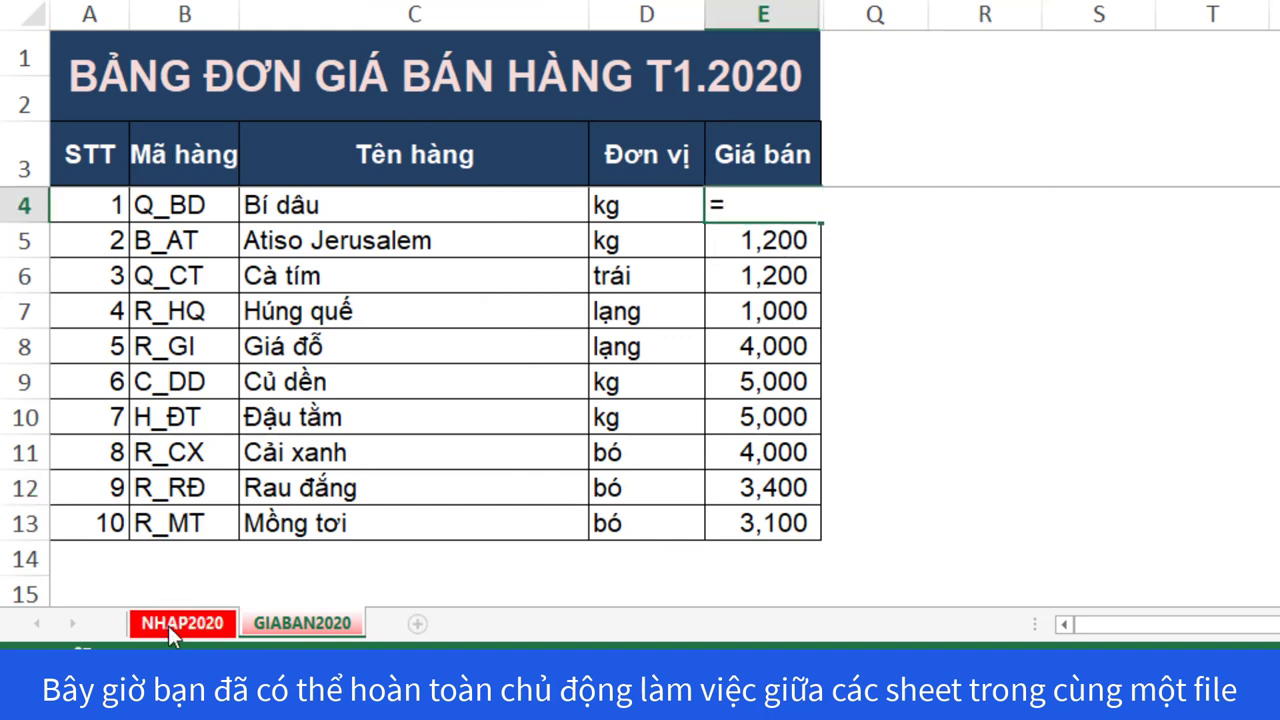
left_click(168, 628)
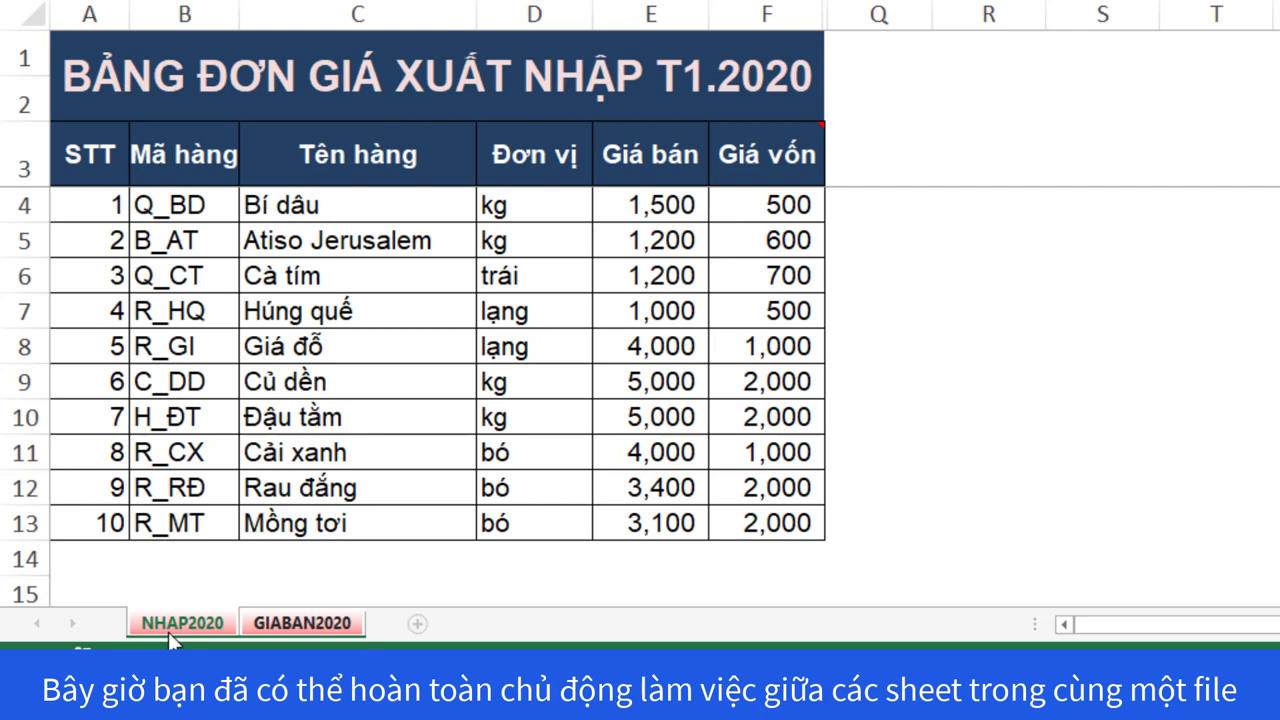
left_click(644, 210)
key("Return")
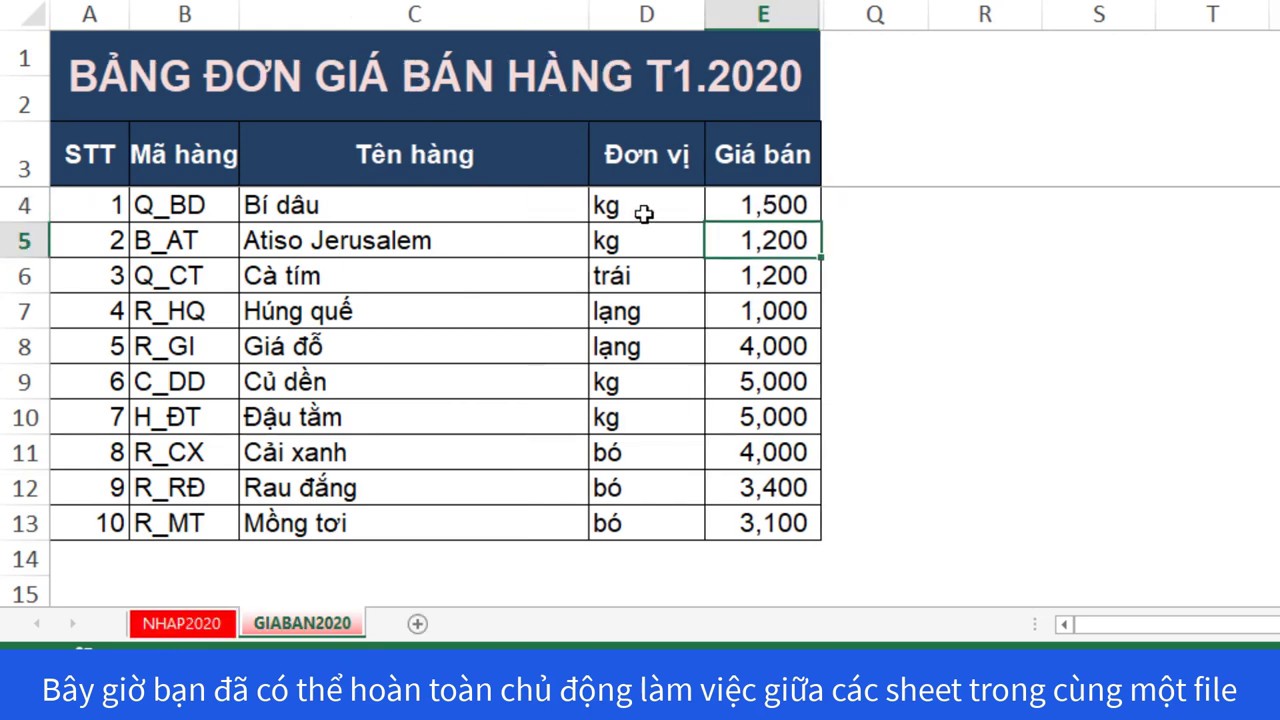
Fill E4's formula down through E13, then return to the NHAP2020 sheet
left_click(758, 205)
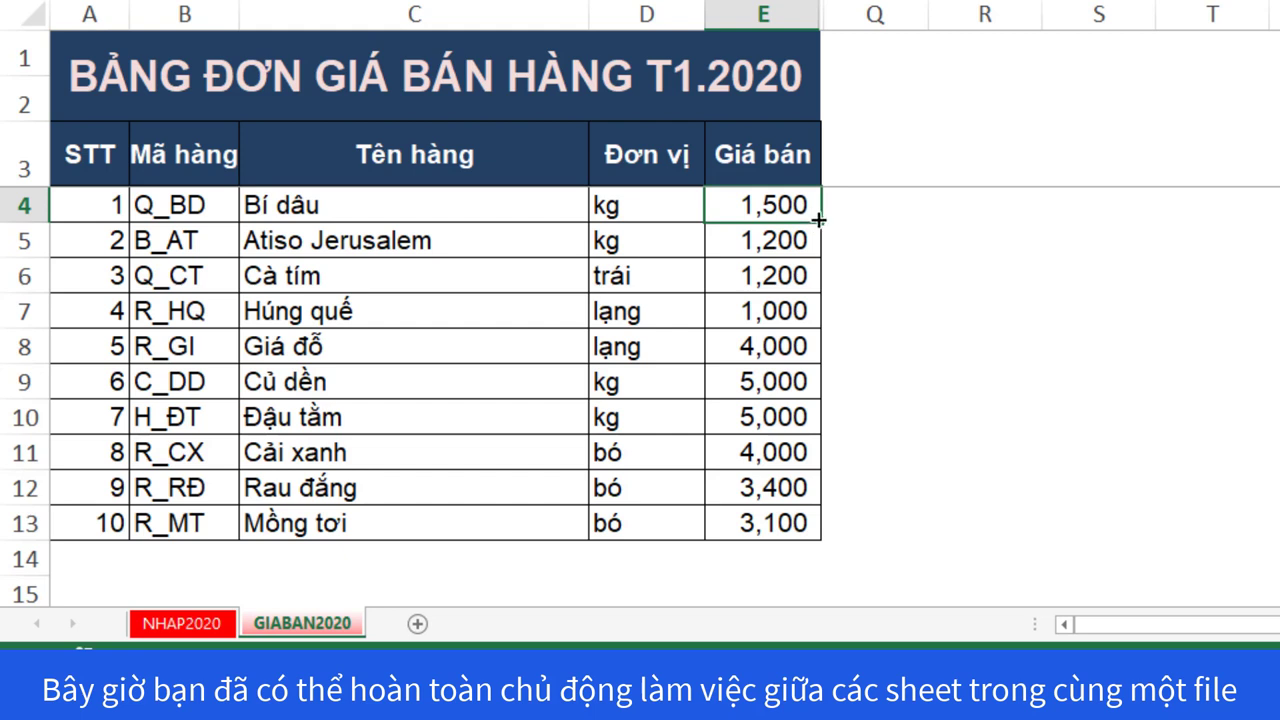
left_click_drag(820, 221, 823, 528)
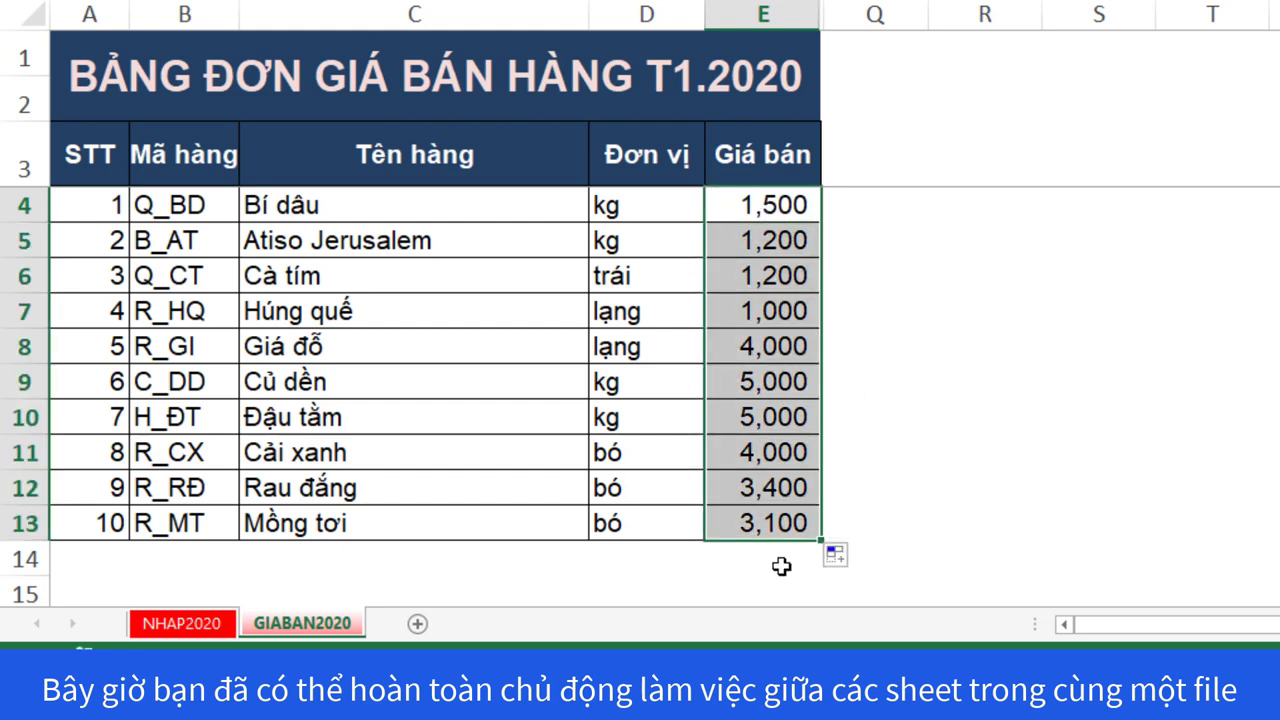
left_click(951, 494)
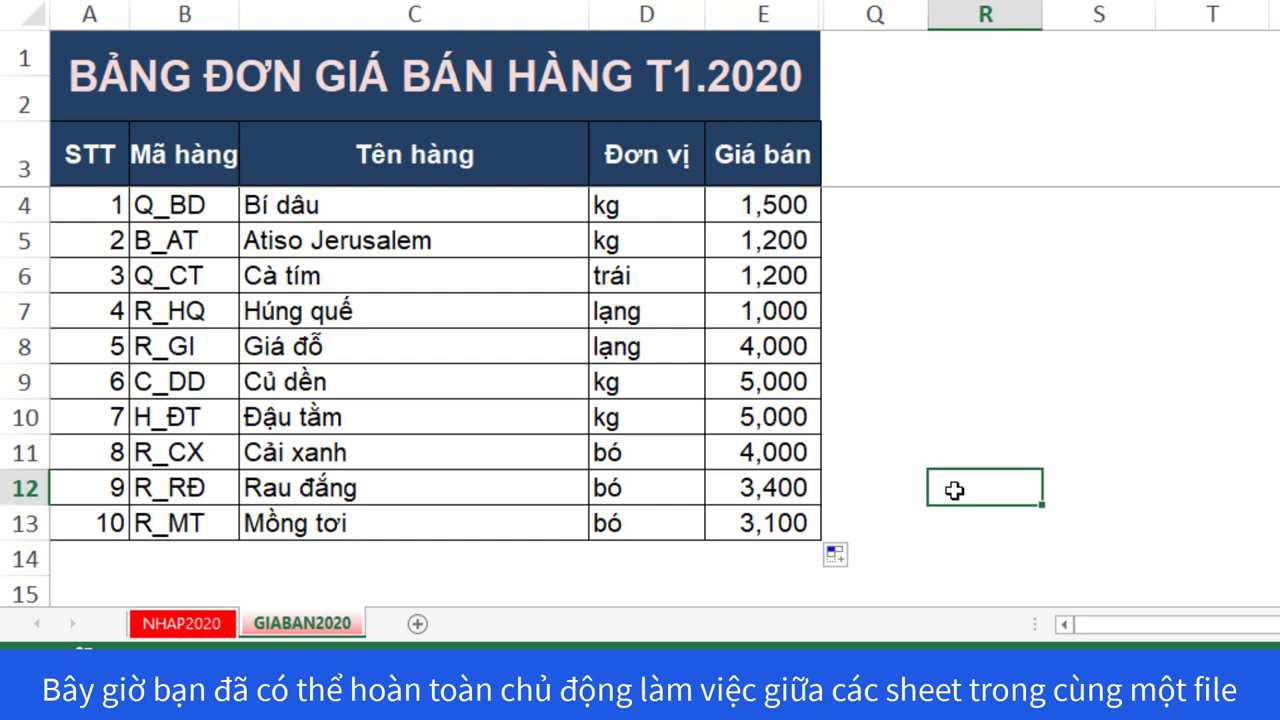
left_click(203, 626)
Enter 1,500 as Húng quế's Giá bán in cell E7 of NHAP2020
left_click(674, 205)
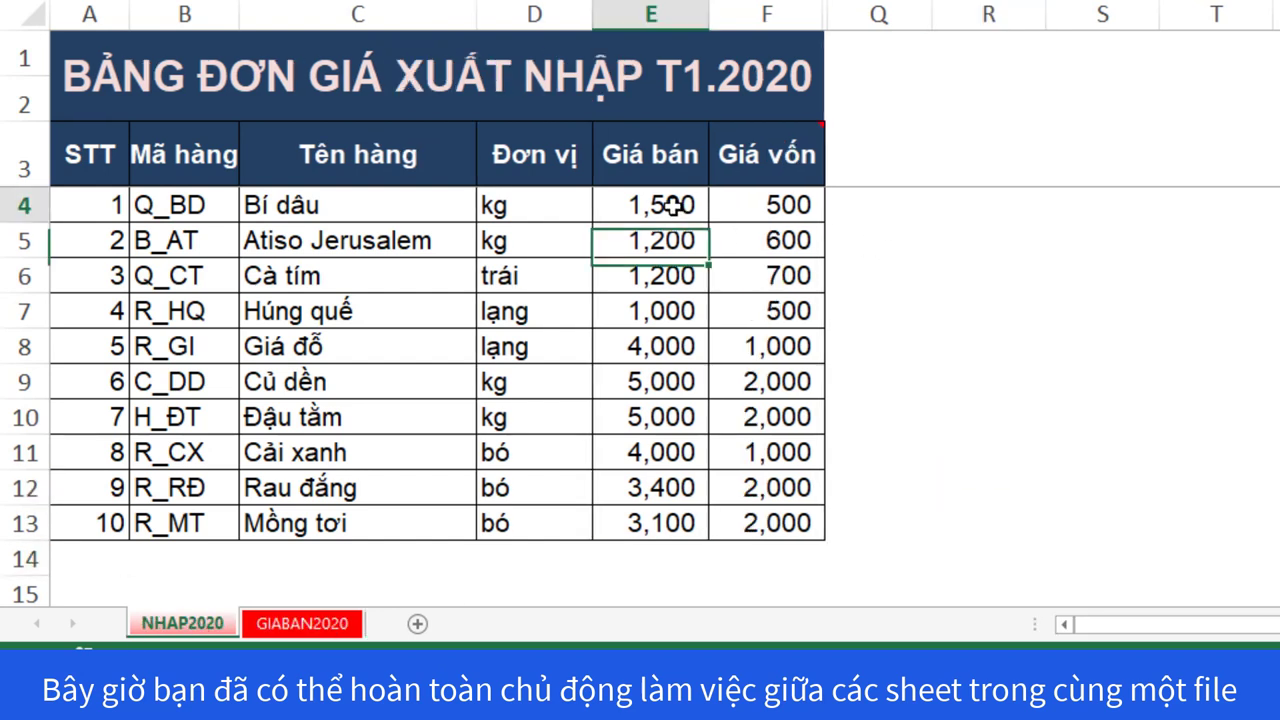
left_click(666, 316)
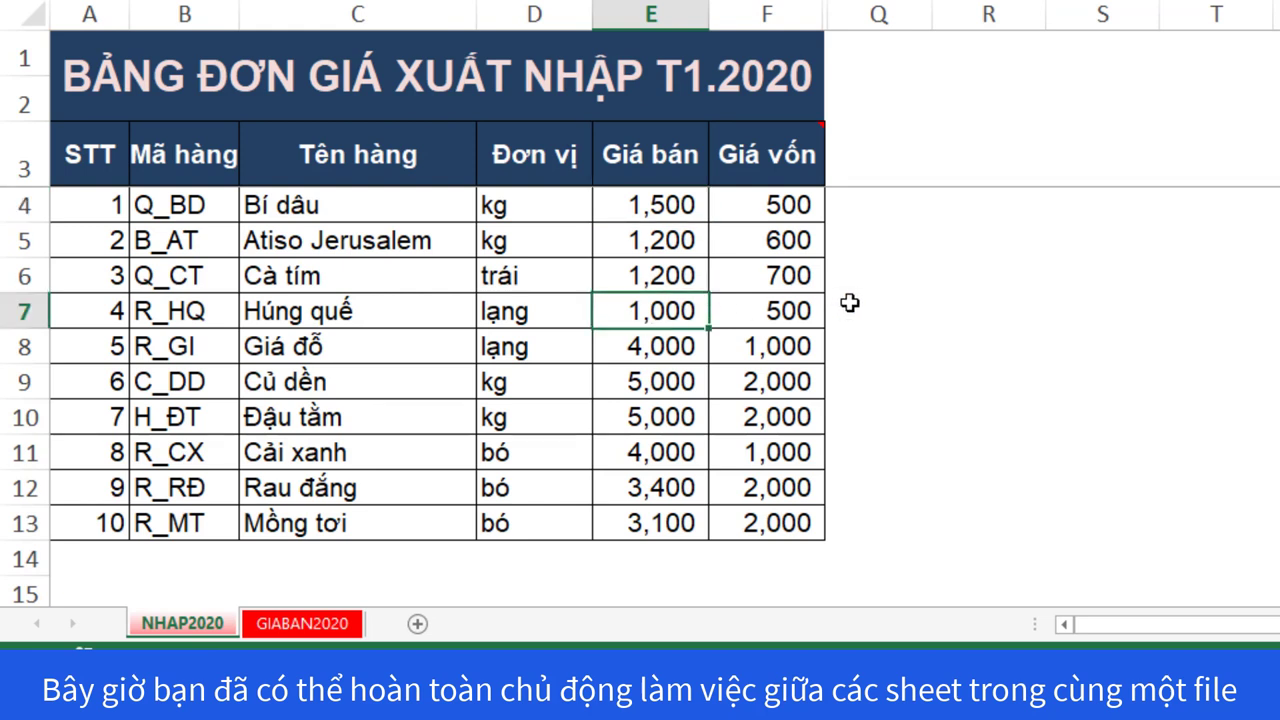
type("15")
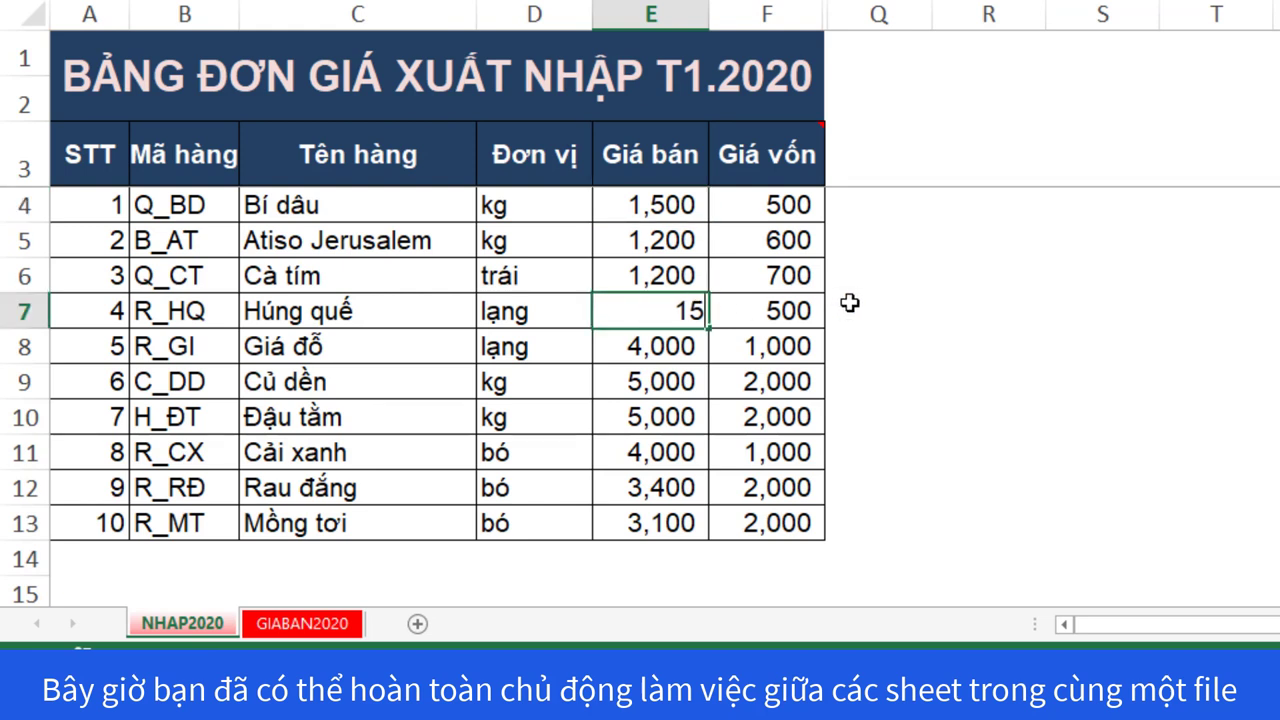
type("00")
key("Return")
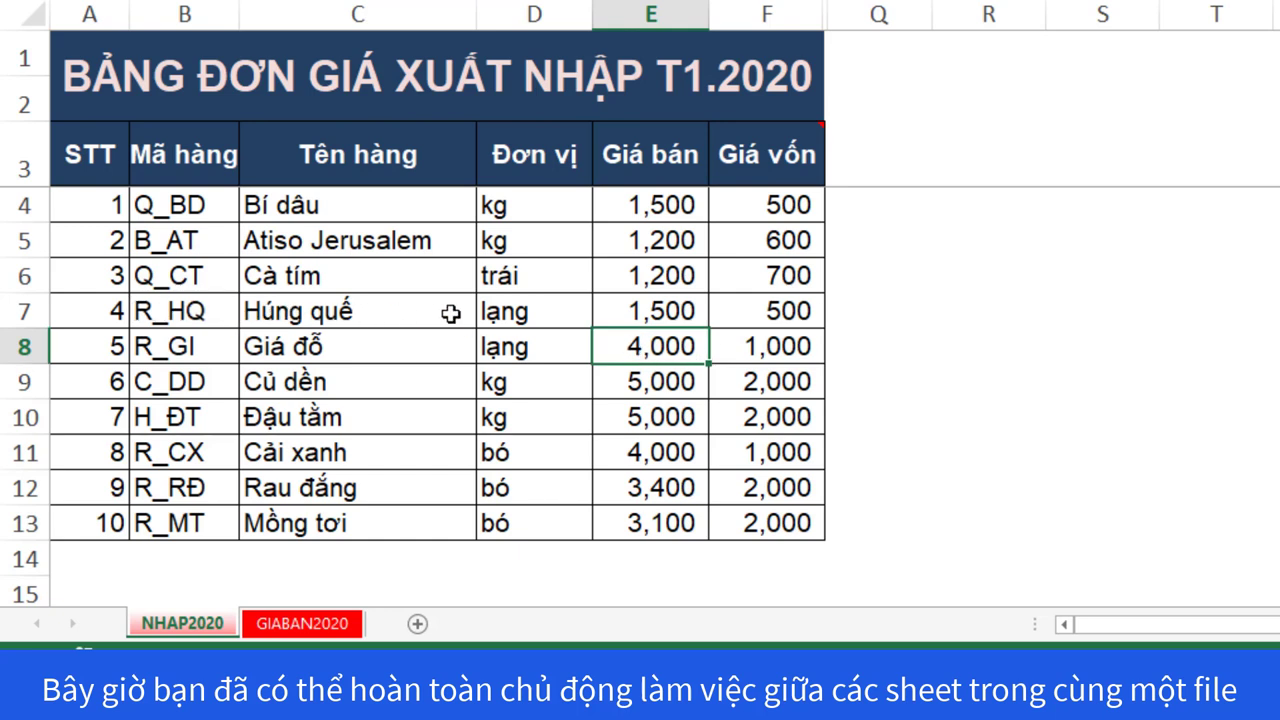
Verify that Húng quế's row on GIABAN2020 now also shows a price of 1,500
left_click_drag(268, 316, 744, 315)
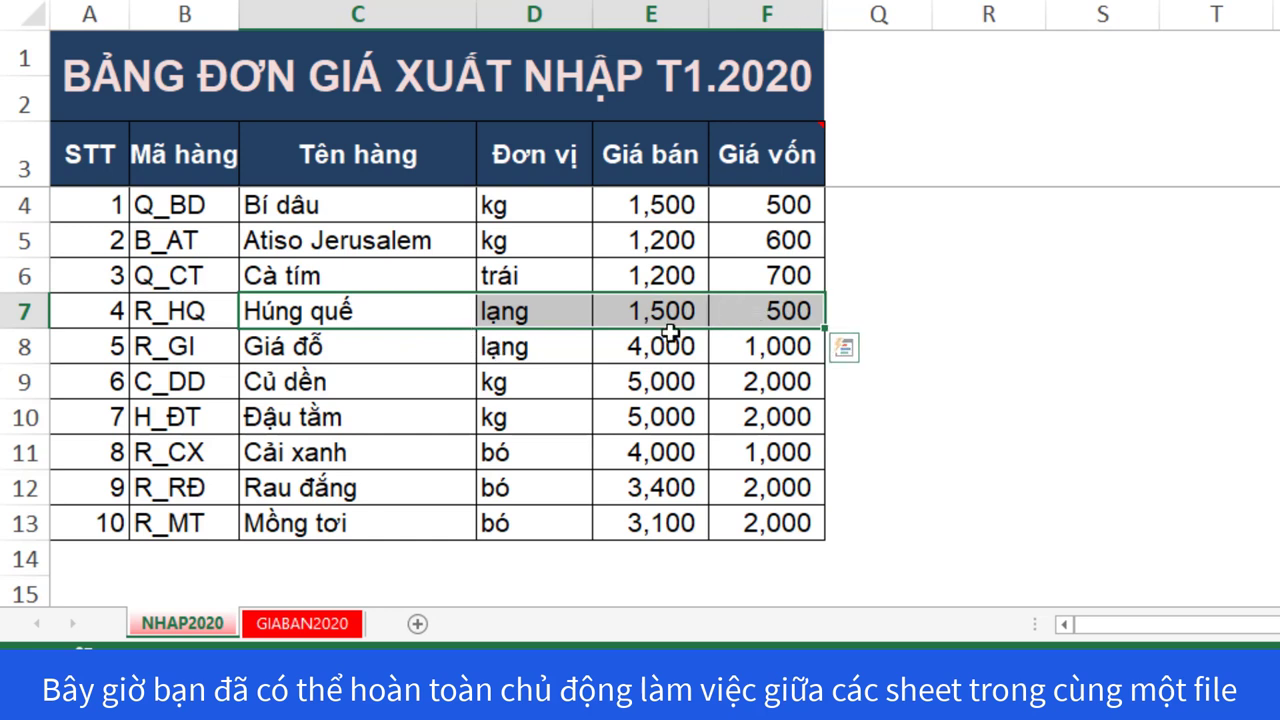
left_click(307, 626)
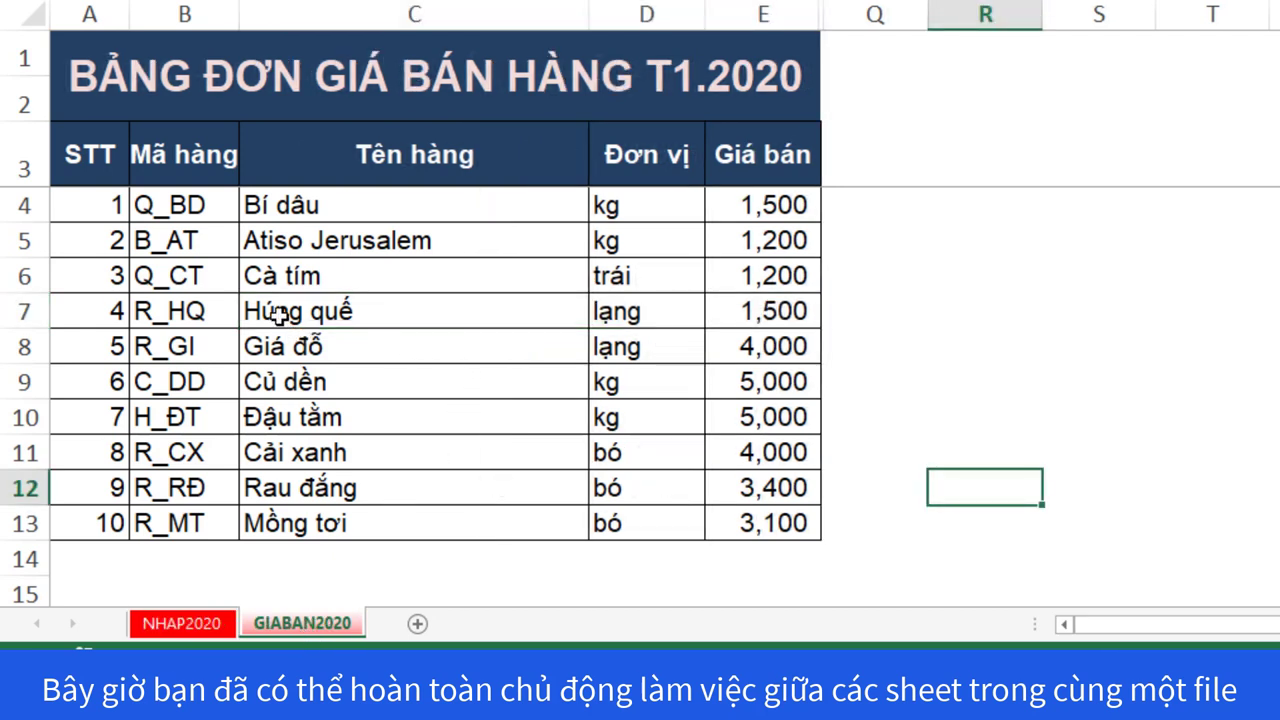
left_click_drag(281, 314, 740, 318)
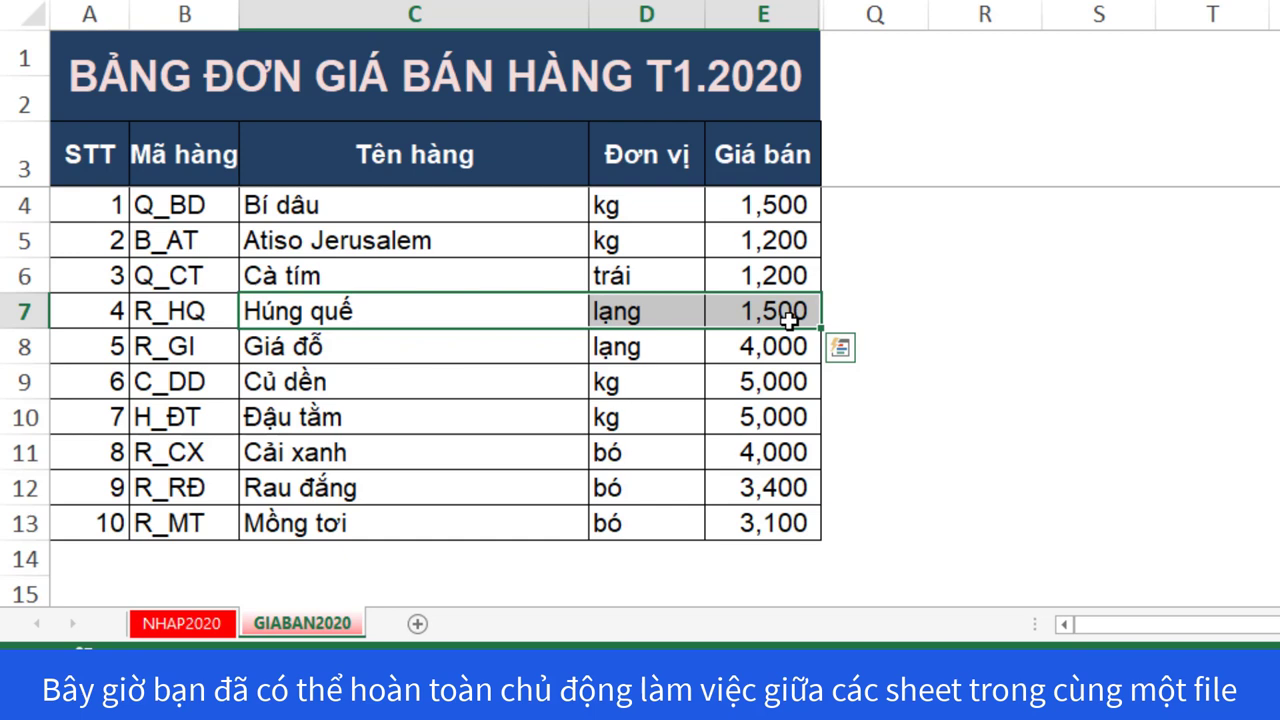
left_click(777, 206)
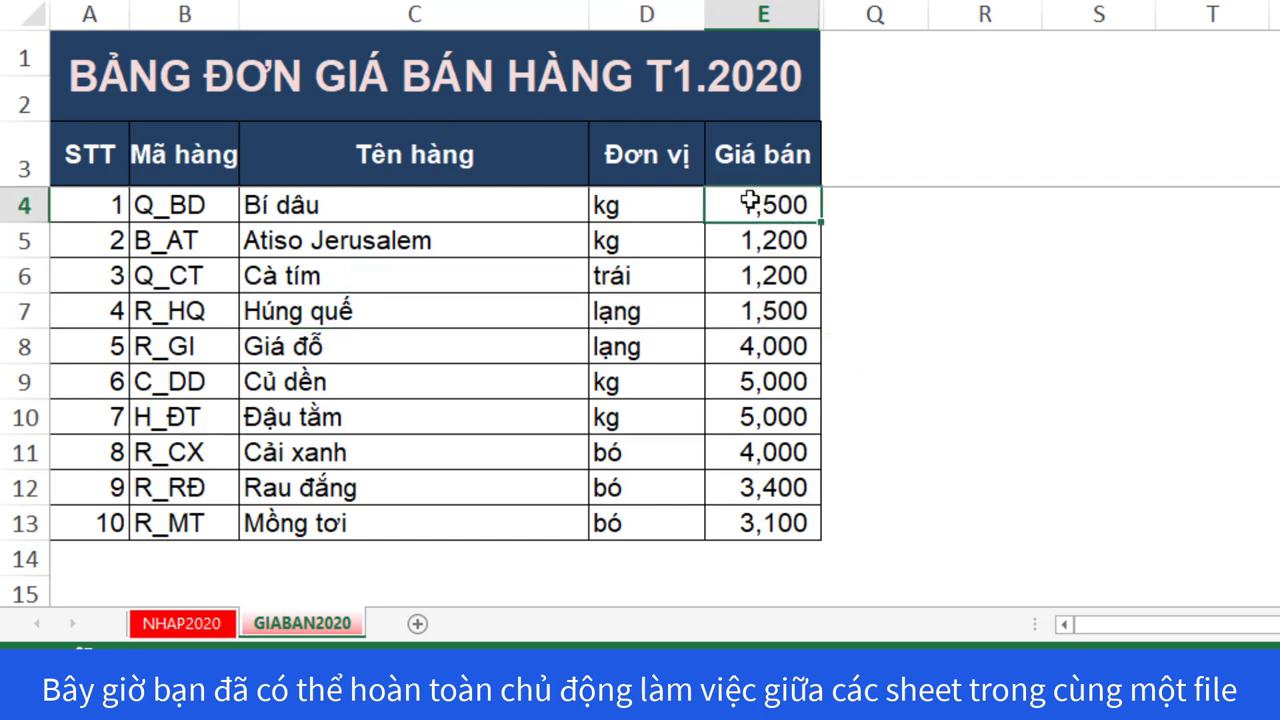
On NHAP2020, change Bí dâu's Giá bán in cell E4 to 1,000
left_click(173, 622)
left_click(662, 207)
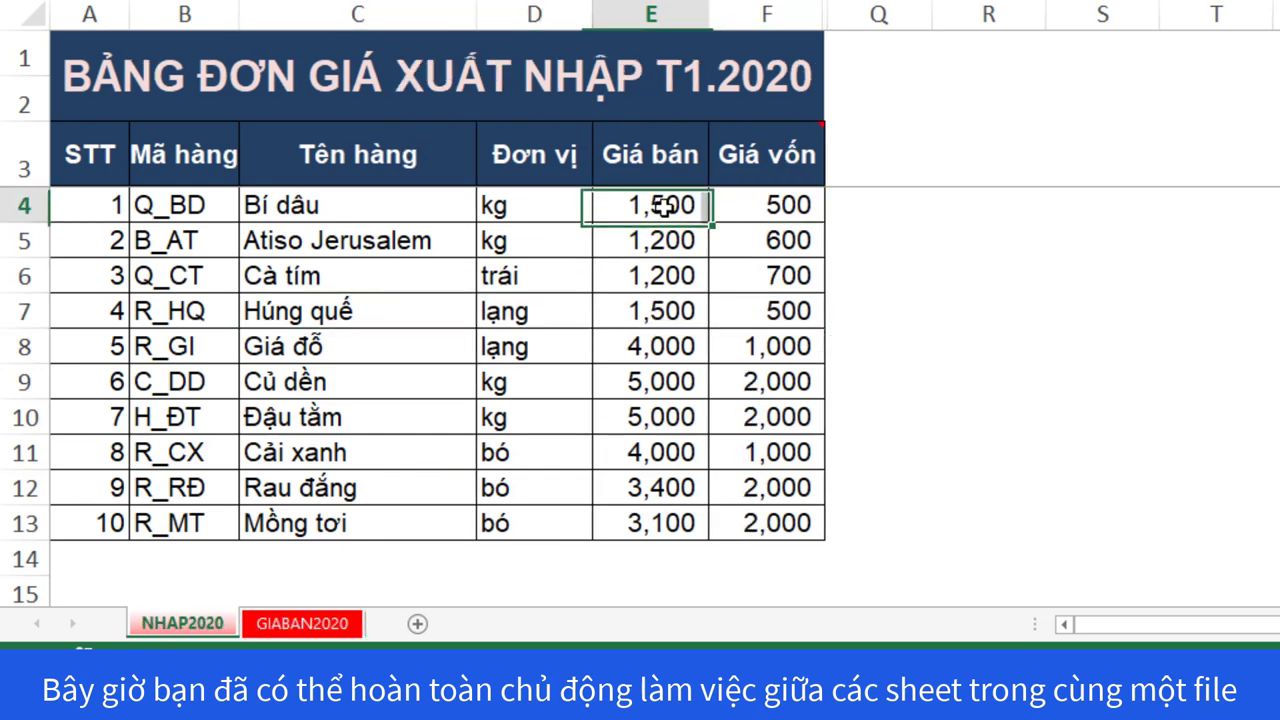
left_click_drag(434, 206, 748, 200)
left_click(680, 205)
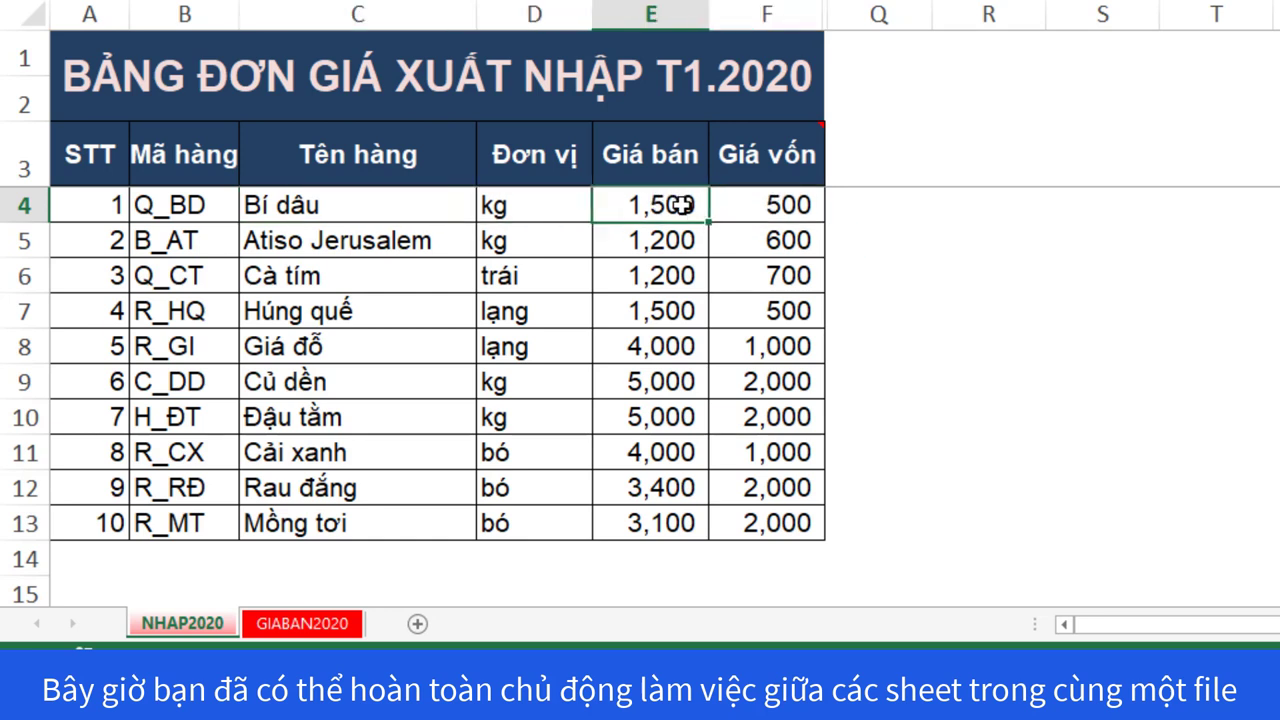
type("1")
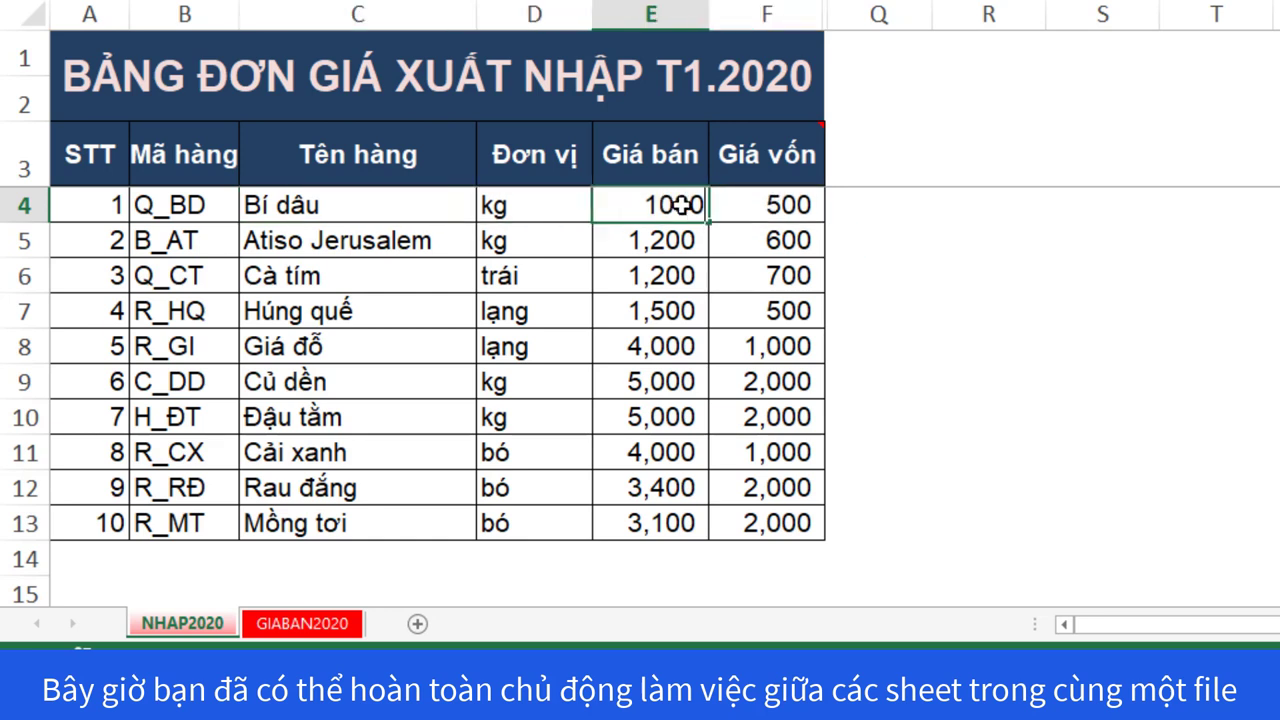
key("Return")
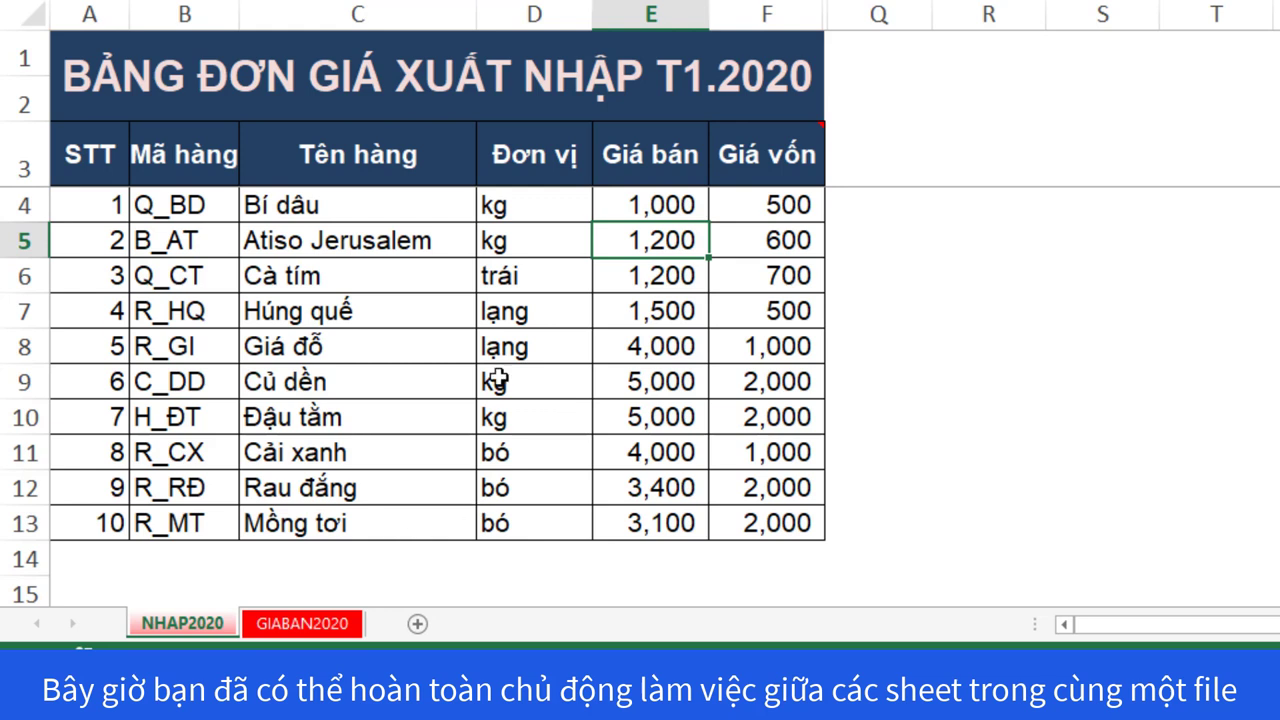
Verify that Bí dâu's row on GIABAN2020 now shows 1,000, matching NHAP2020
left_click_drag(316, 206, 750, 206)
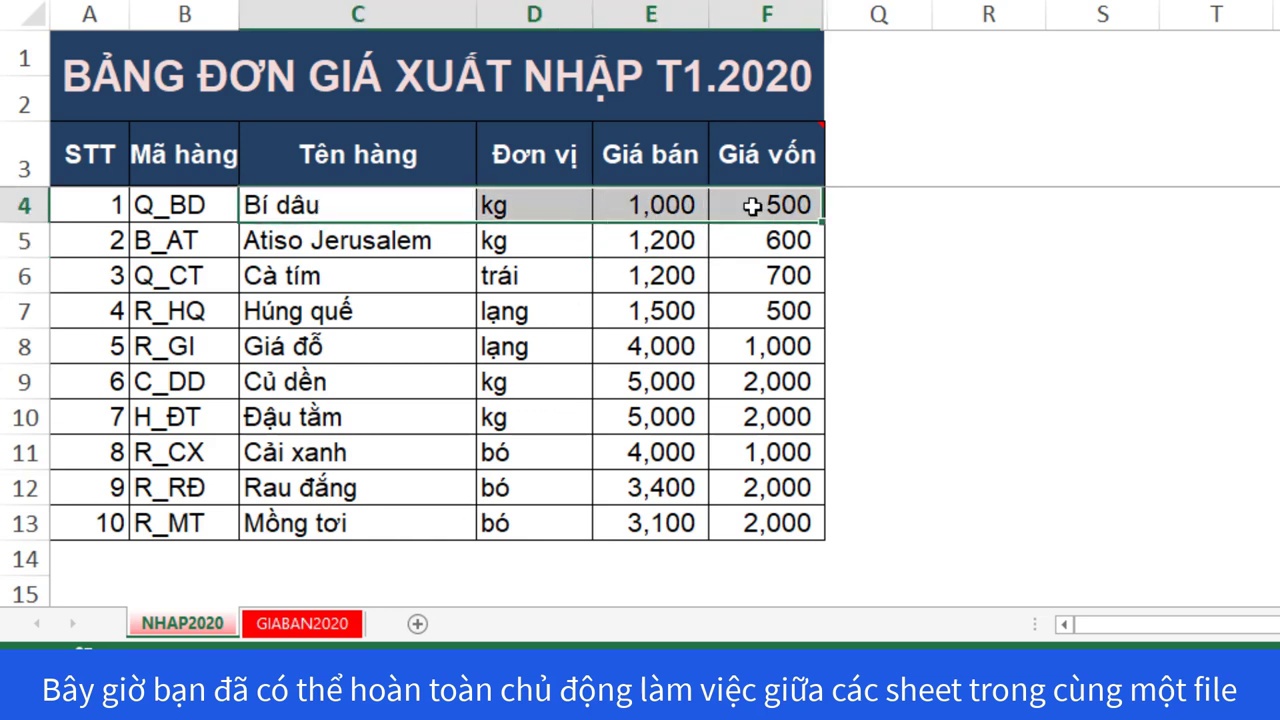
left_click(668, 206, "shift")
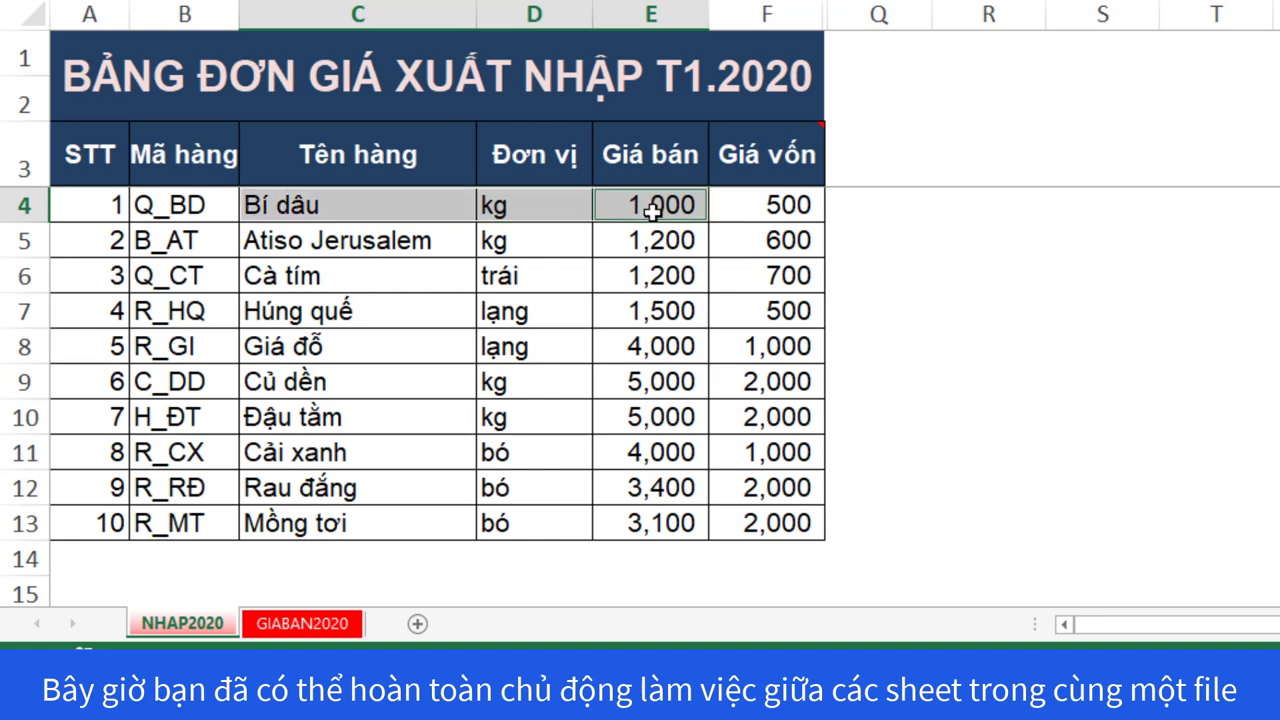
left_click(671, 208)
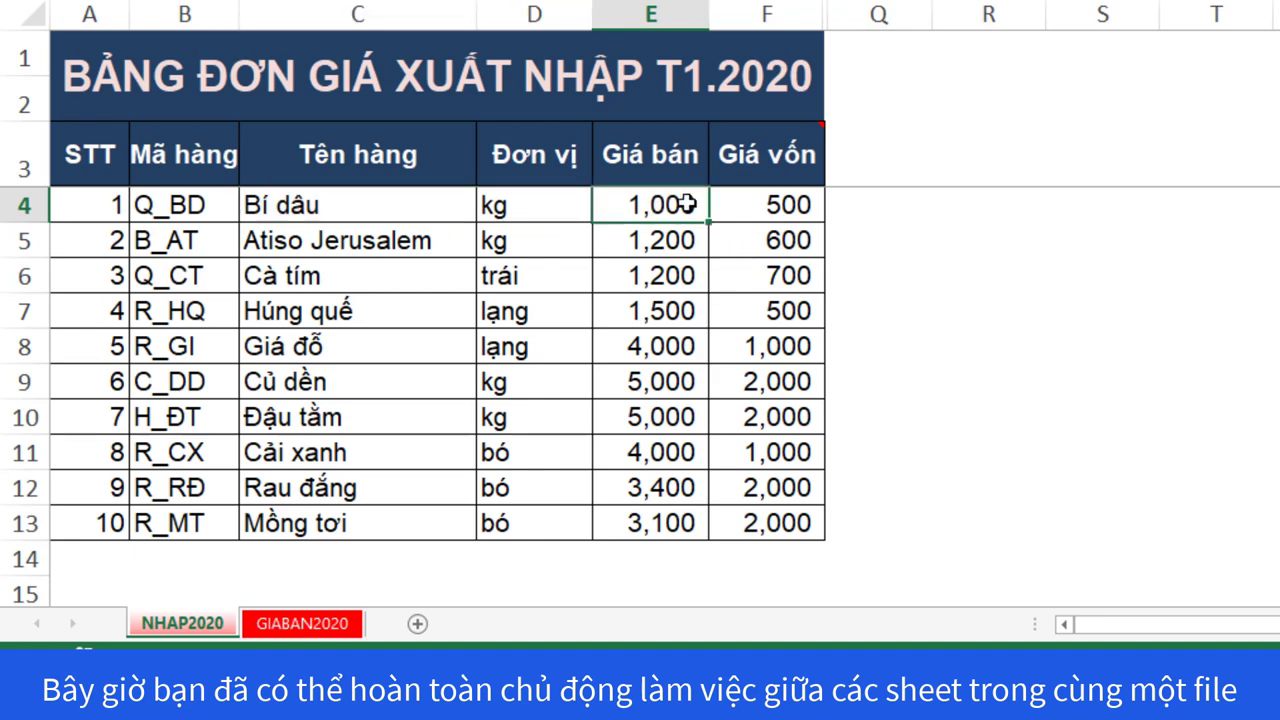
left_click(316, 634)
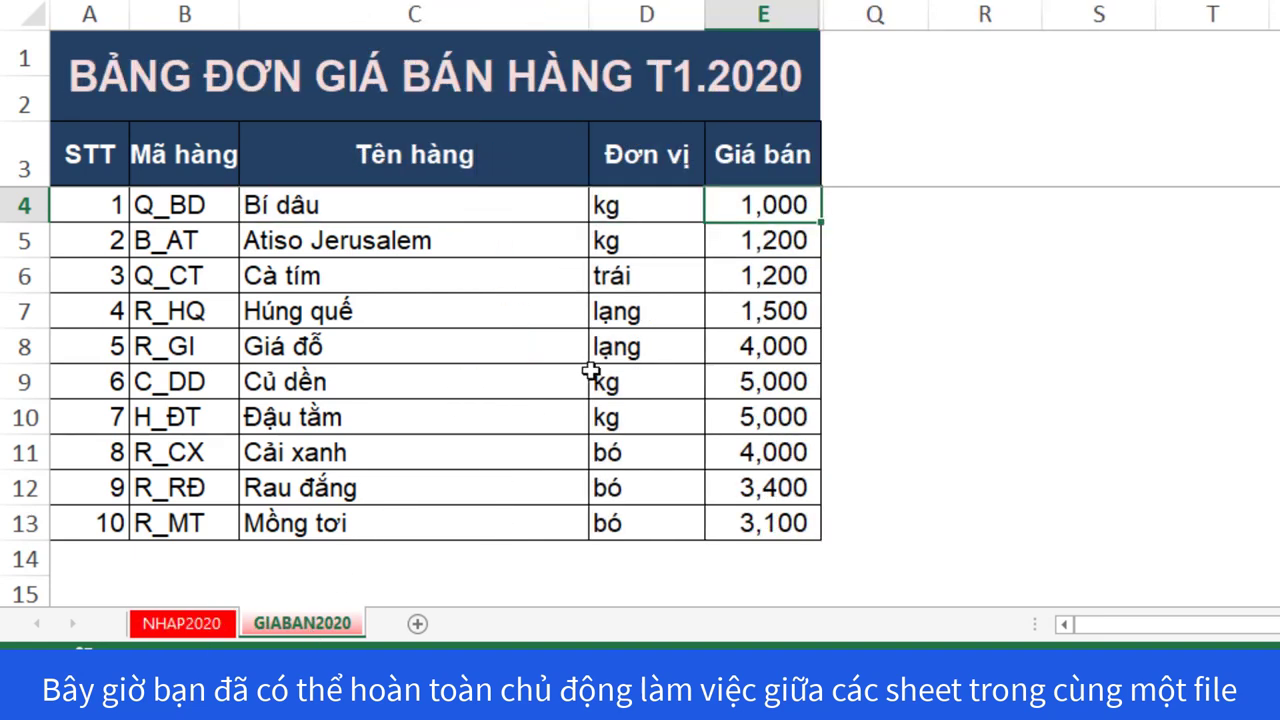
left_click_drag(359, 213, 744, 208)
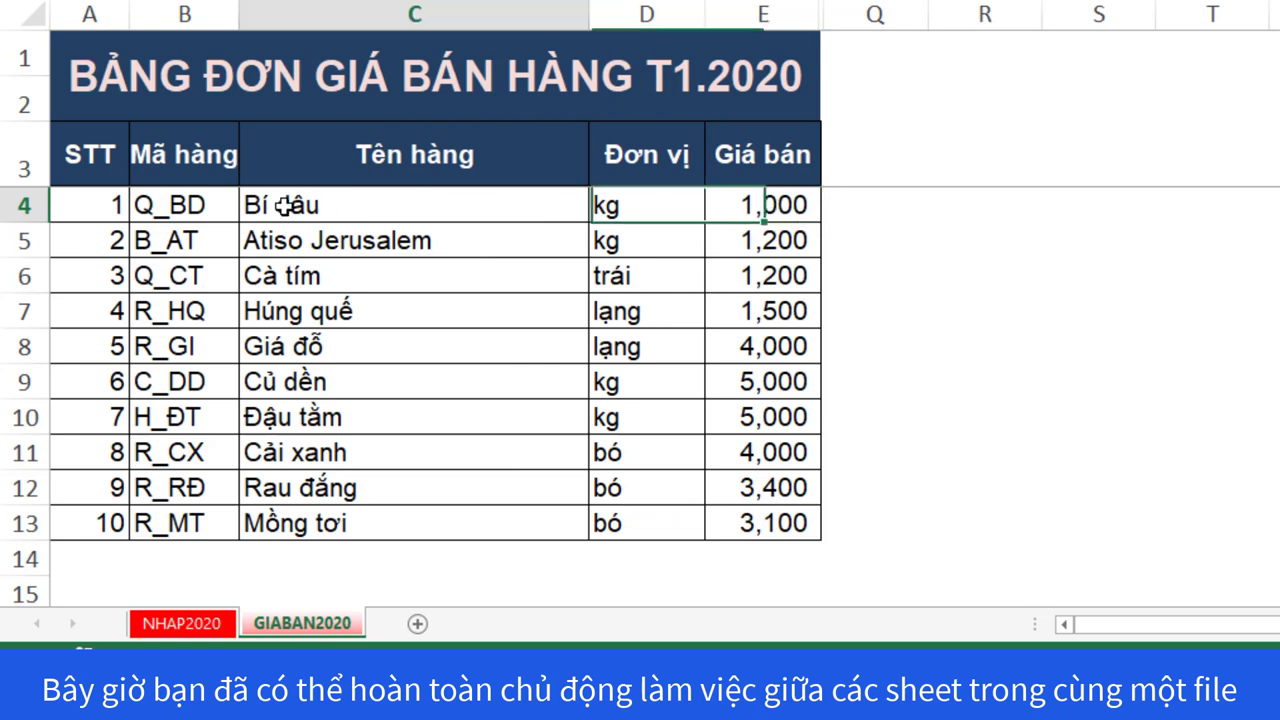
left_click(744, 208)
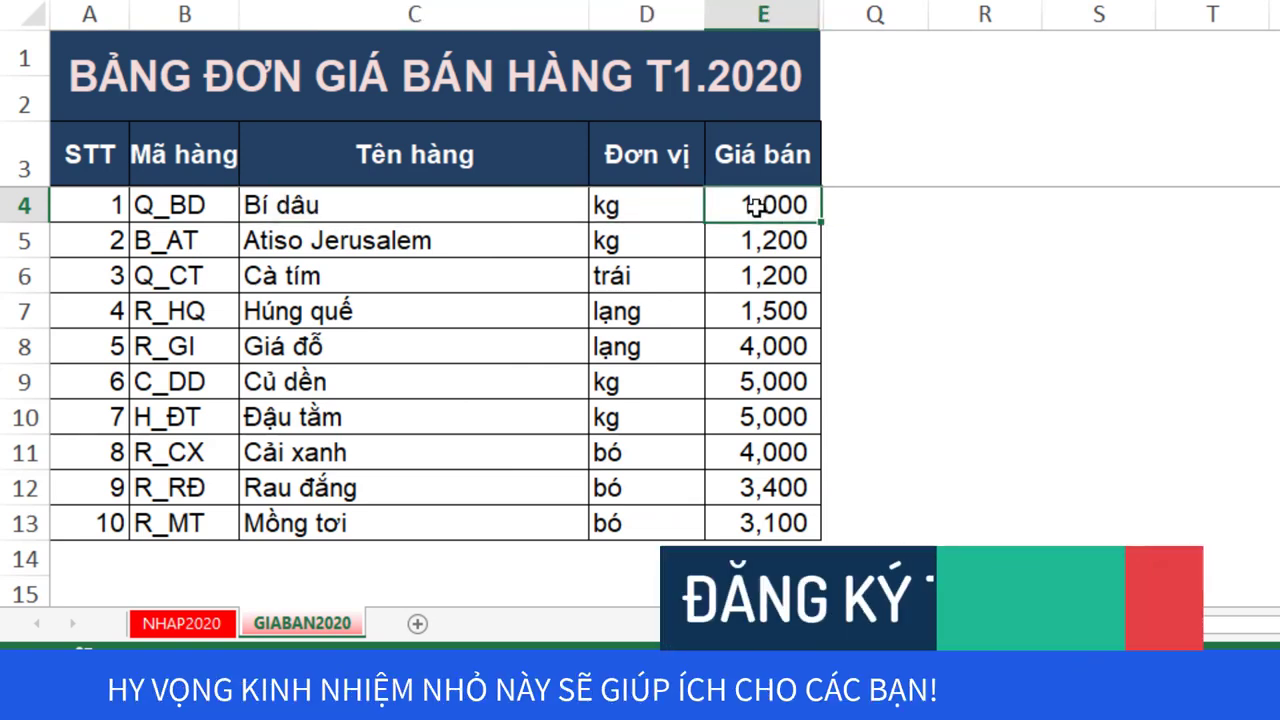